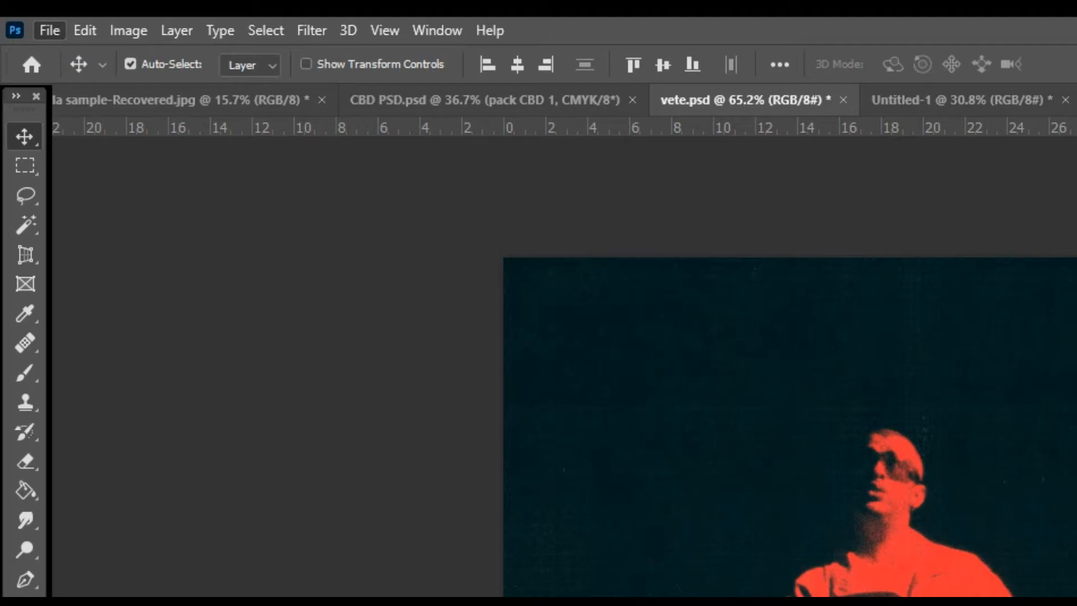
- Create a new 2000 x 2000 pixel RGB document at 72 ppi with a white background
{"action": "key", "text": "ctrl+n"}
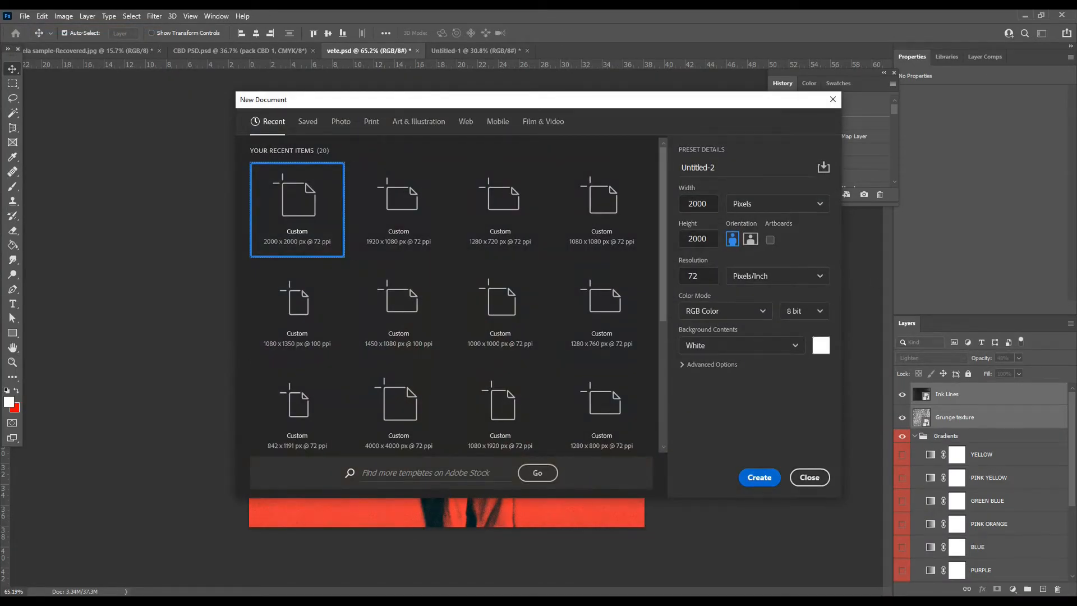
{"action": "left_click", "coordinate": [758, 477]}
{"action": "scroll", "coordinate": [428, 305], "scroll_direction": "down", "scroll_amount": 3}
{"action": "scroll", "coordinate": [428, 305], "scroll_direction": "up", "scroll_amount": 3}
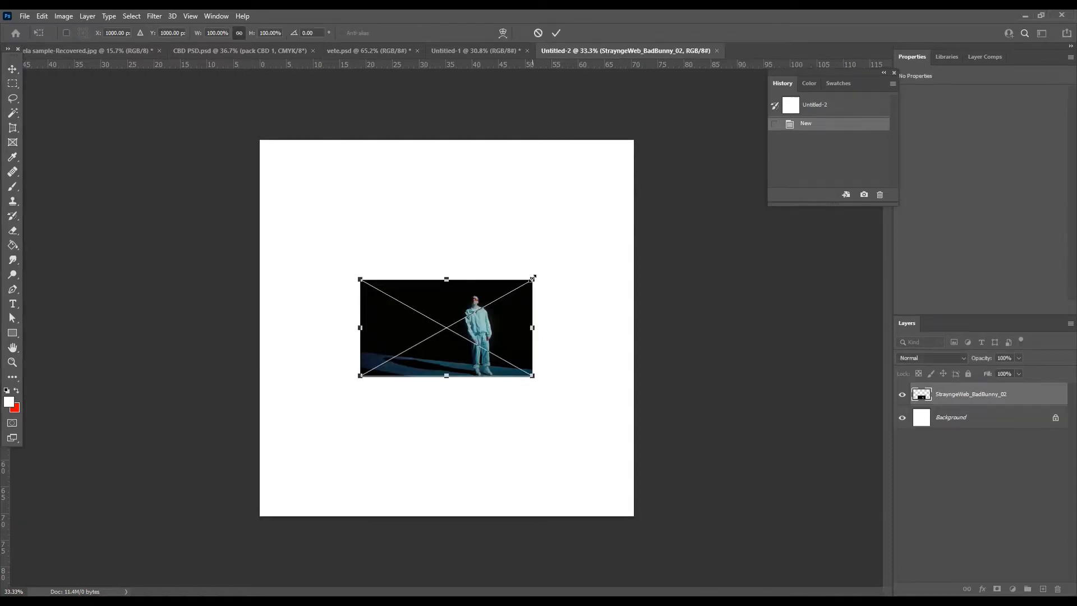
- Scale the placed StrayngeWeb_BadBunny_02 image to about 412%, then shift it so the standing figure is near the canvas center
{"action": "left_click_drag", "start_coordinate": [520, 279], "coordinate": [851, 199]}
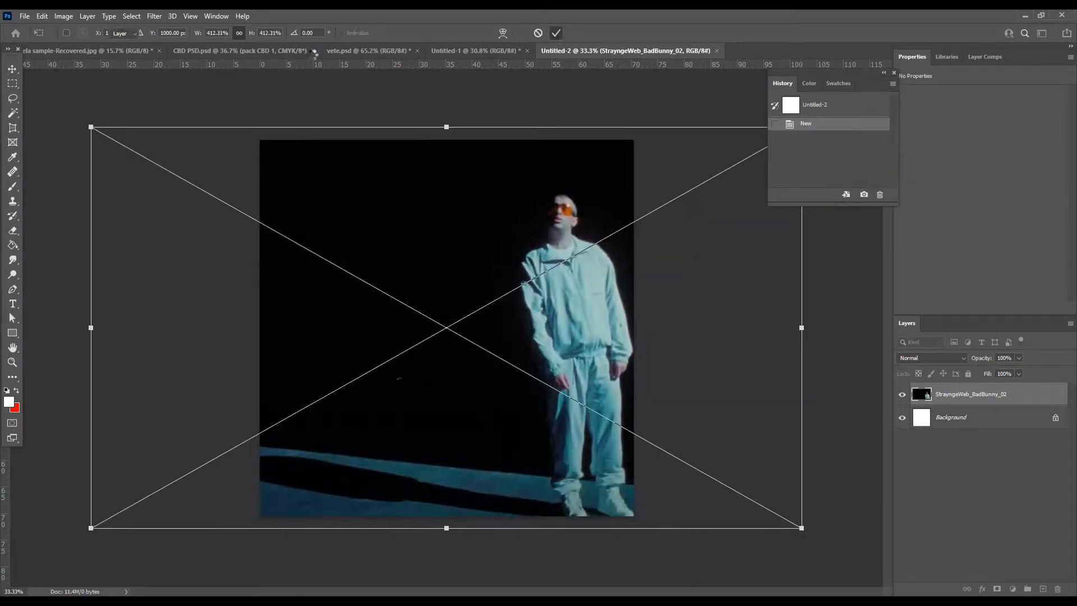
{"action": "left_click", "coordinate": [12, 68]}
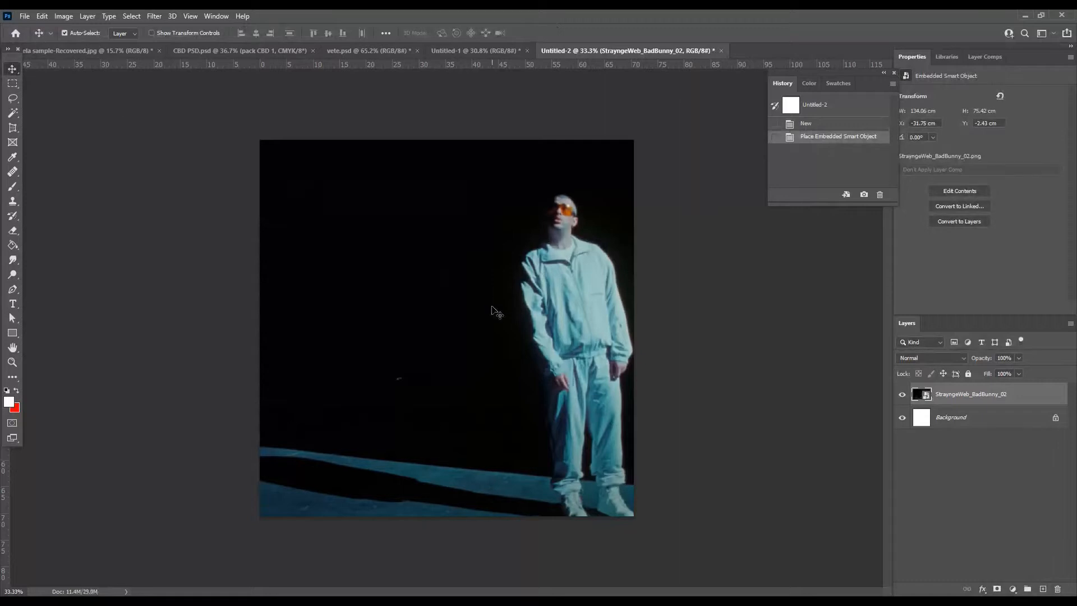
{"action": "left_click_drag", "start_coordinate": [515, 321], "coordinate": [423, 314]}
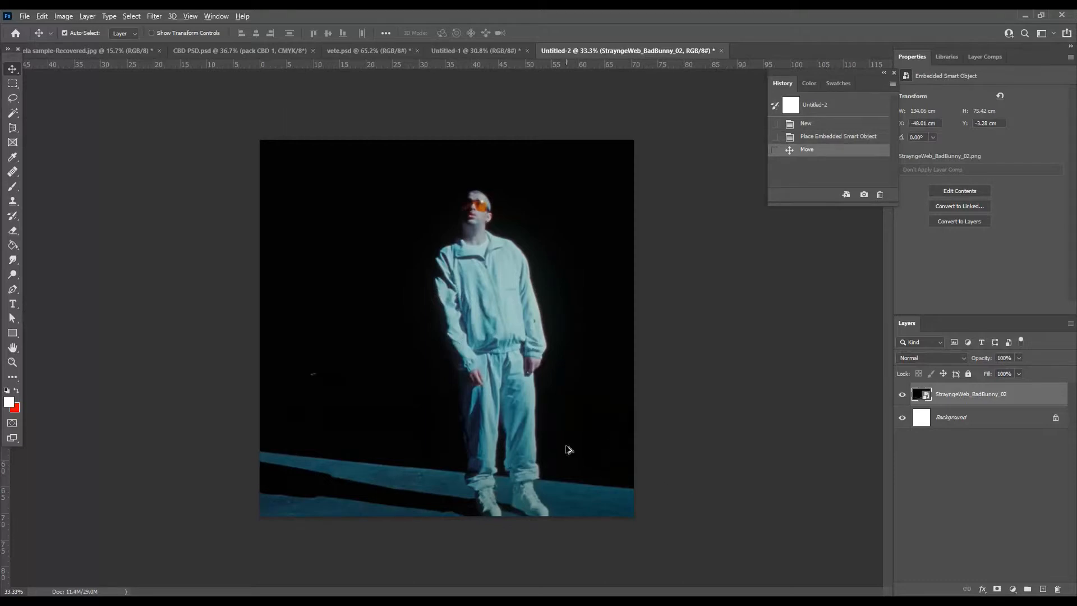
{"action": "scroll", "coordinate": [487, 395], "scroll_direction": "down", "scroll_amount": 4}
{"action": "scroll", "coordinate": [487, 394], "scroll_direction": "up", "scroll_amount": 4}
{"action": "scroll", "coordinate": [486, 395], "scroll_direction": "up", "scroll_amount": 1}
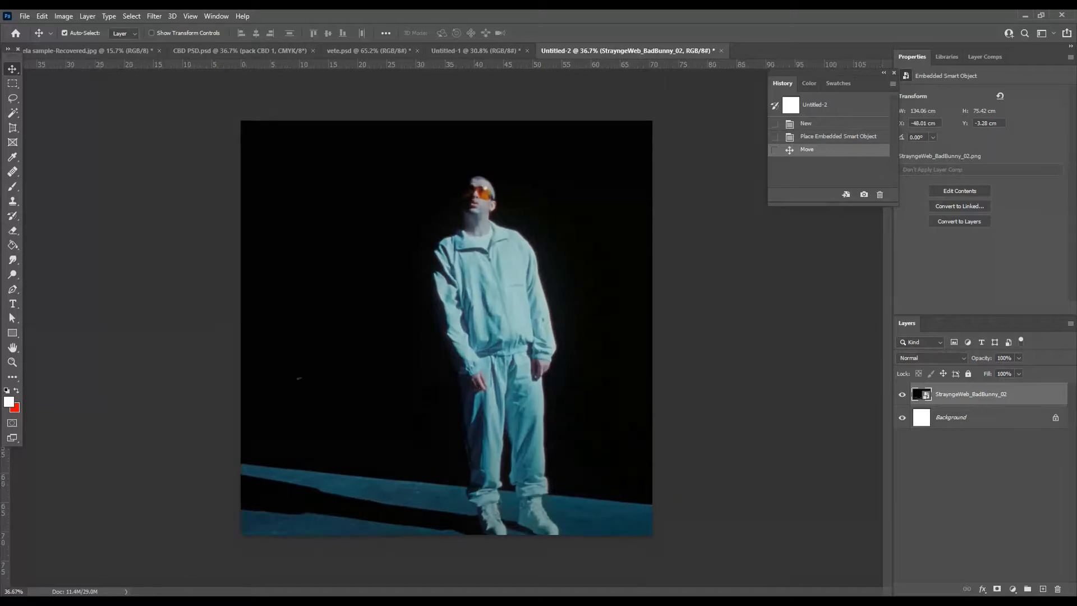
{"action": "scroll", "coordinate": [312, 311], "scroll_direction": "up", "scroll_amount": 1}
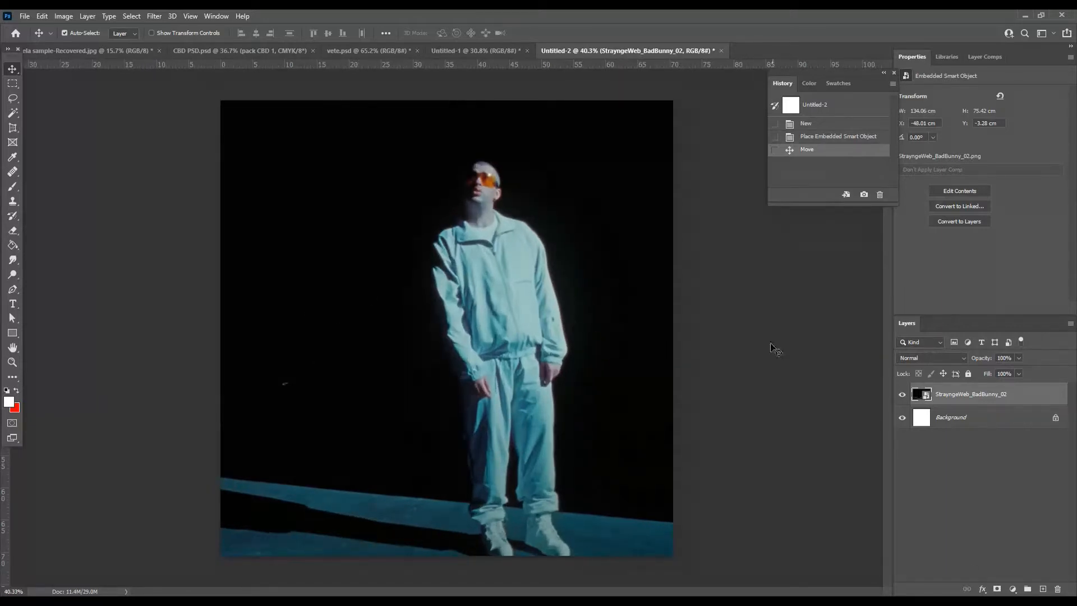
{"action": "scroll", "coordinate": [492, 395], "scroll_direction": "down", "scroll_amount": 1}
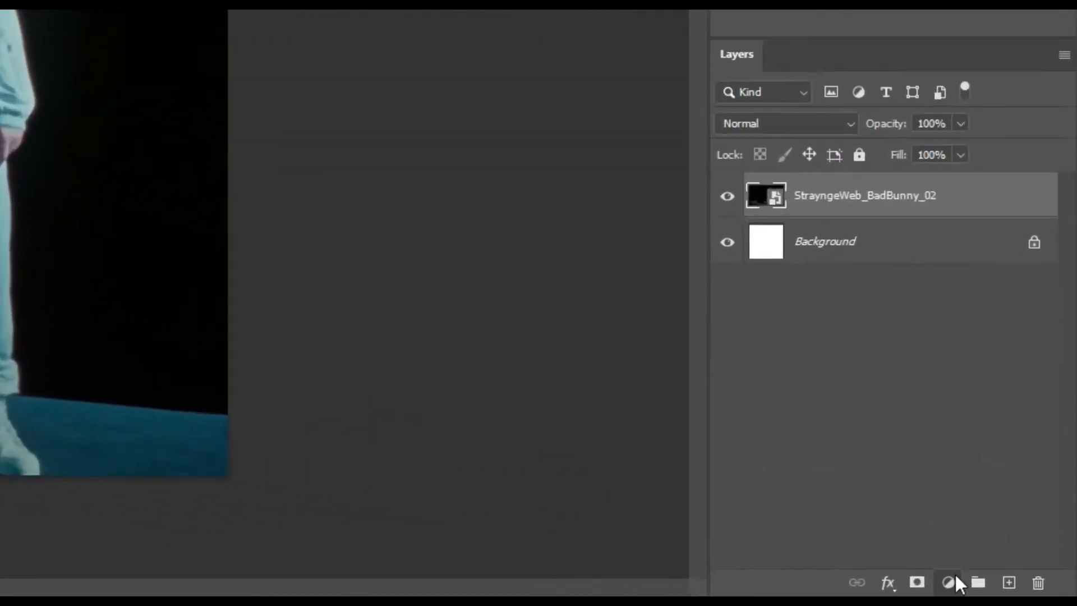
- Add a new empty layer above the photo and set up the Brush tool with 0% hardness
{"action": "left_click", "coordinate": [1009, 581]}
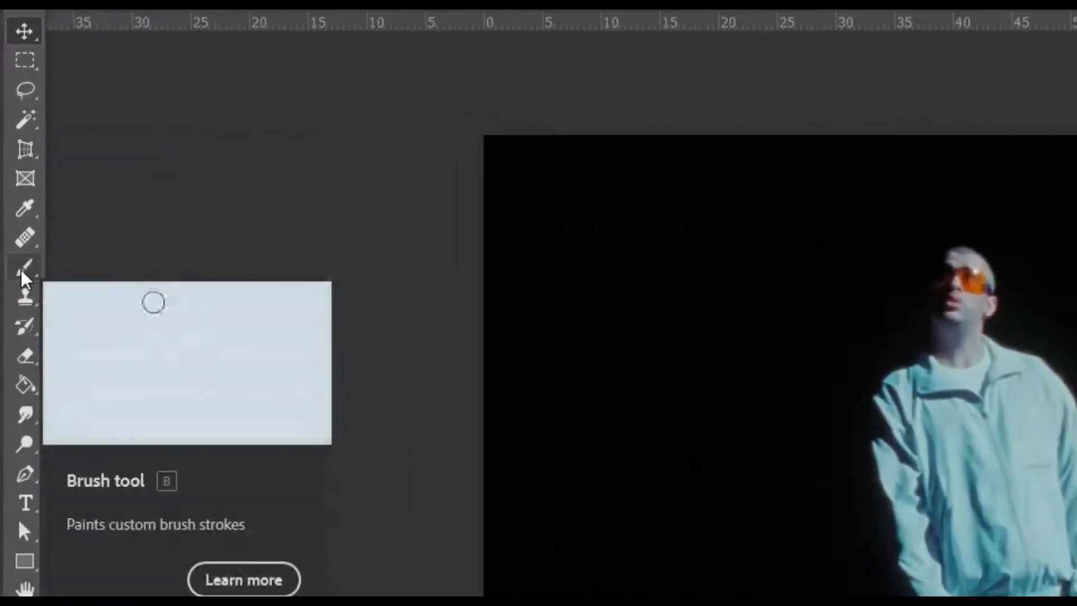
{"action": "right_click", "coordinate": [10, 187]}
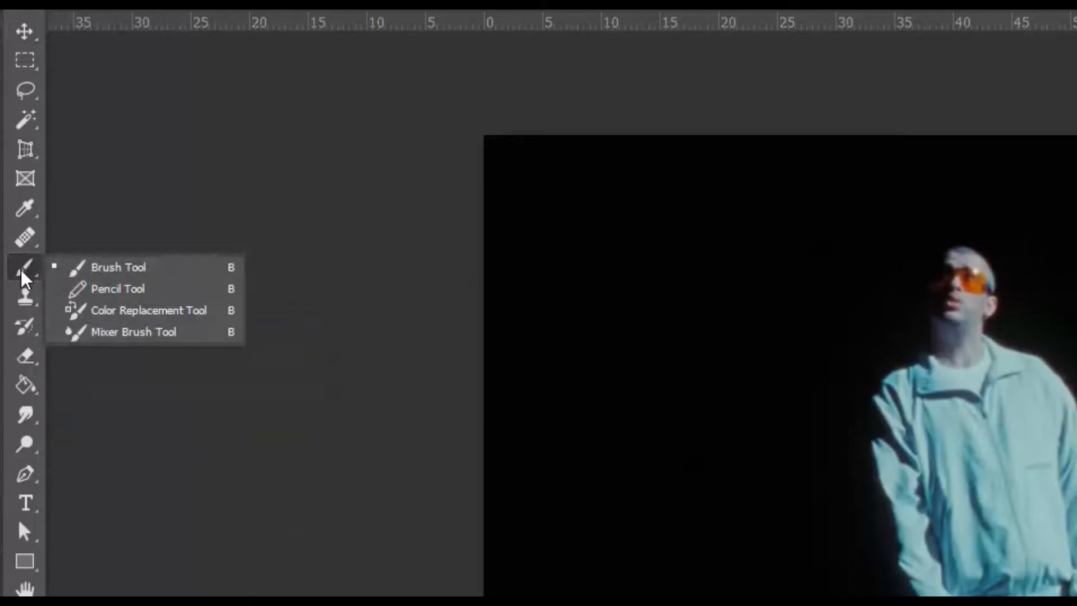
{"action": "left_click", "coordinate": [93, 268]}
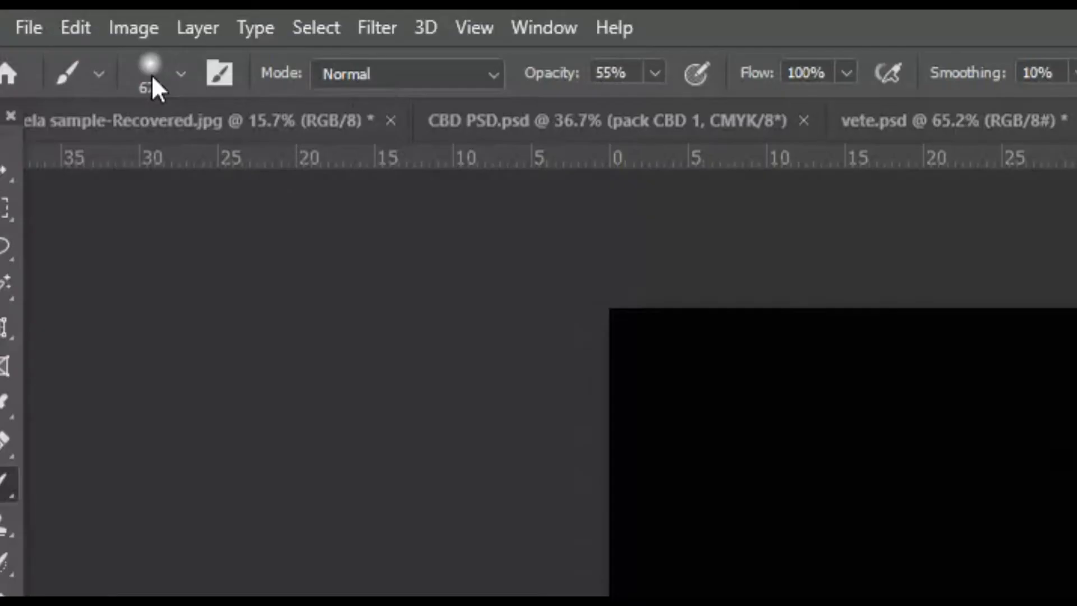
{"action": "left_click", "coordinate": [69, 33]}
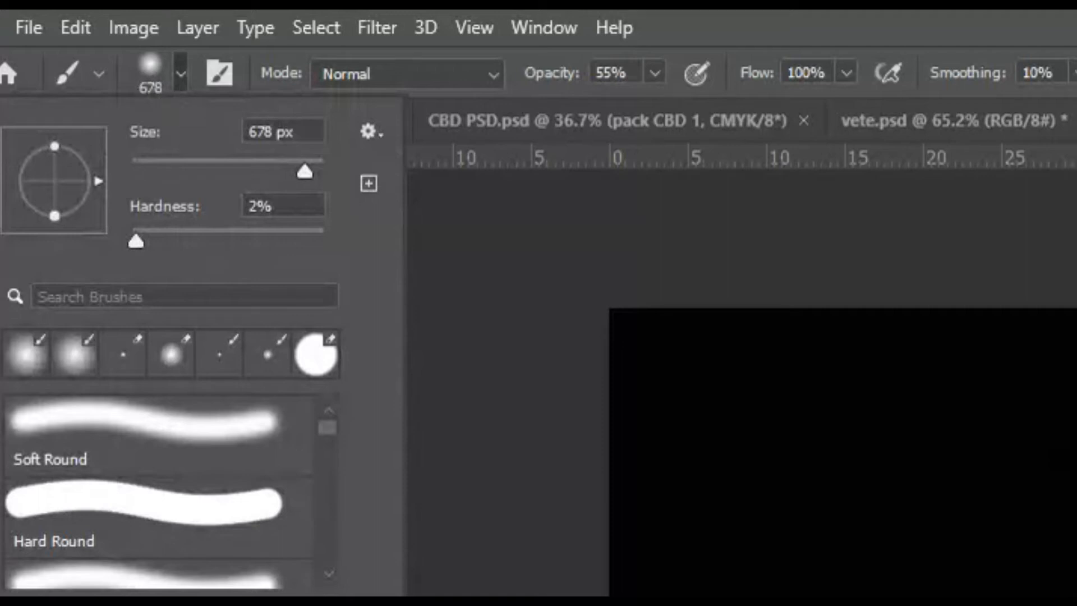
{"action": "mouse_move", "coordinate": [136, 241]}
{"action": "left_mouse_down"}
{"action": "mouse_move", "coordinate": [199, 241]}
{"action": "mouse_move", "coordinate": [132, 241]}
{"action": "left_mouse_up"}
{"action": "left_click", "coordinate": [272, 205]}
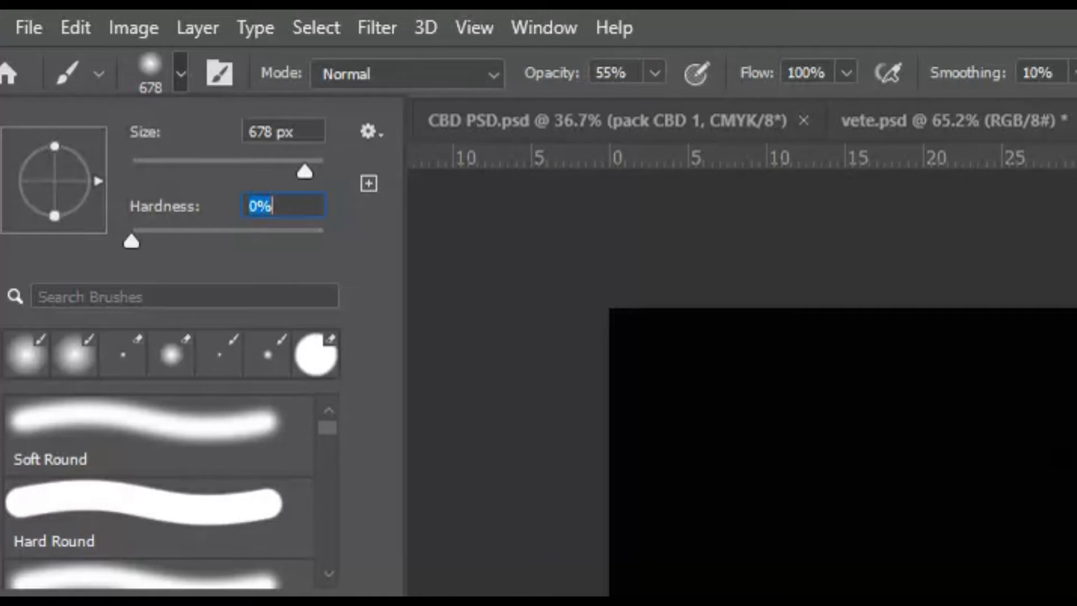
{"action": "key", "text": "Return"}
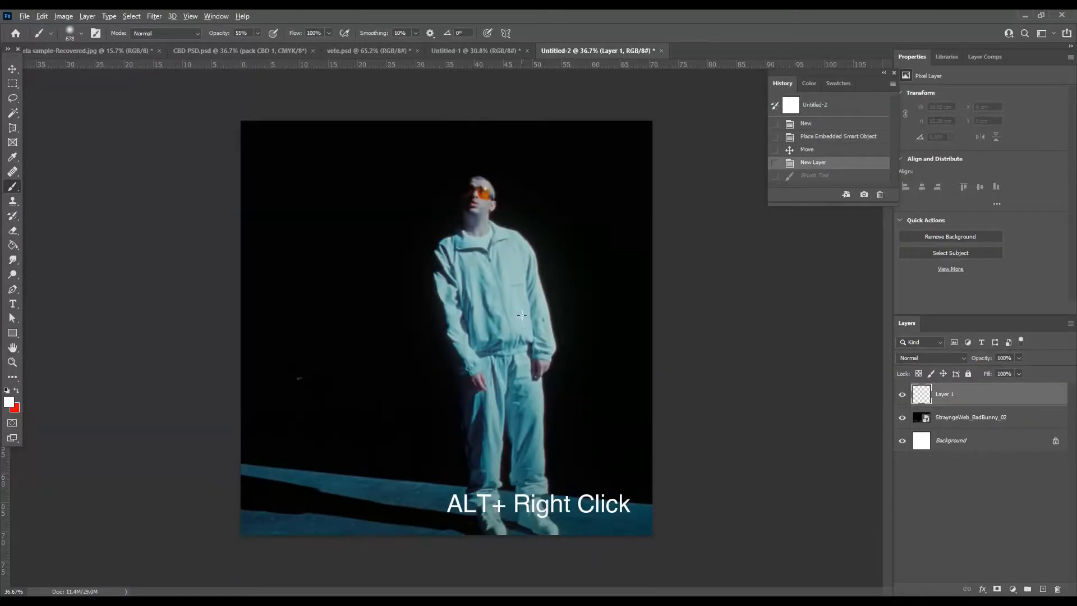
- Reduce the brush size to about 558 px and paint a soft white stroke across the floor at the figure's feet
{"action": "right_click", "coordinate": [389, 293], "text": "alt"}
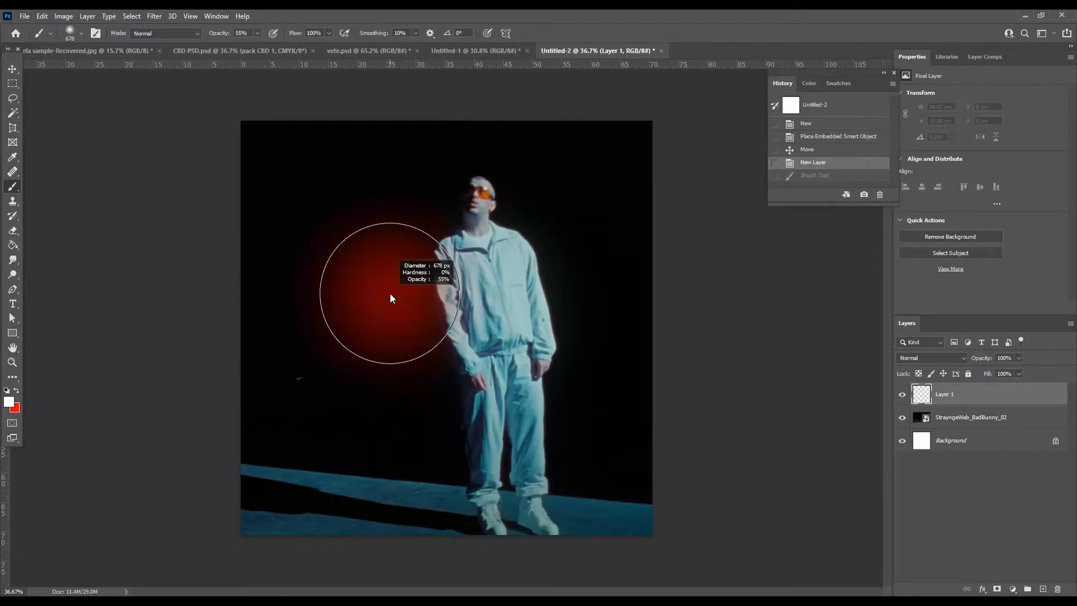
{"action": "mouse_move", "coordinate": [391, 294]}
{"action": "left_mouse_down"}
{"action": "mouse_move", "coordinate": [527, 307]}
{"action": "mouse_move", "coordinate": [378, 317]}
{"action": "left_mouse_up"}
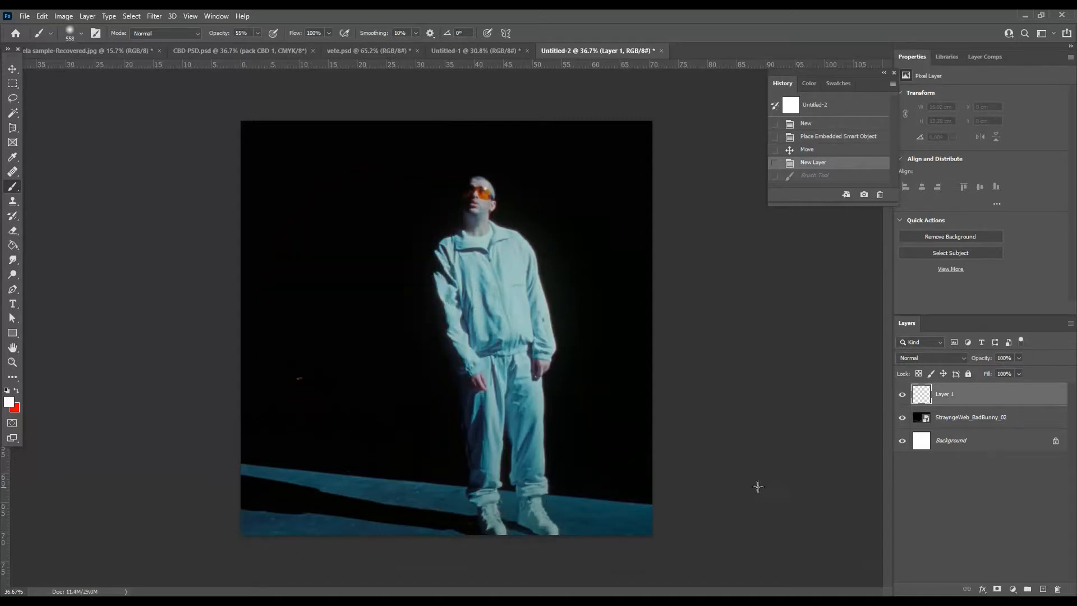
{"action": "mouse_move", "coordinate": [228, 527]}
{"action": "left_mouse_down"}
{"action": "mouse_move", "coordinate": [423, 505]}
{"action": "mouse_move", "coordinate": [720, 542]}
{"action": "left_mouse_up"}
{"action": "scroll", "coordinate": [572, 416], "scroll_direction": "down", "scroll_amount": 3}
{"action": "scroll", "coordinate": [573, 416], "scroll_direction": "up", "scroll_amount": 4}
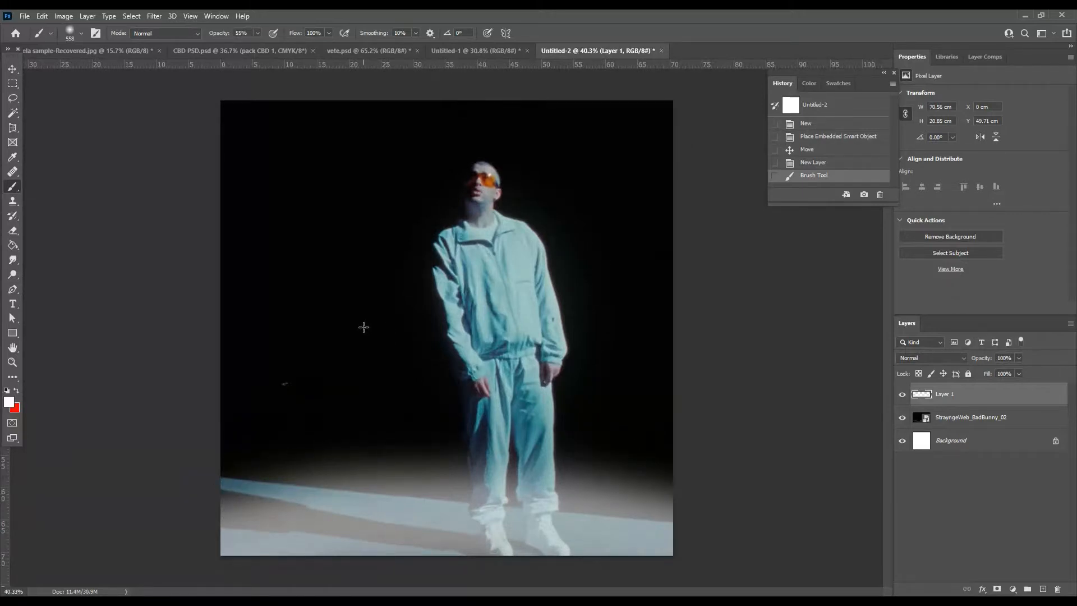
{"action": "scroll", "coordinate": [316, 463], "scroll_direction": "down", "scroll_amount": 4}
{"action": "scroll", "coordinate": [375, 417], "scroll_direction": "up", "scroll_amount": 4}
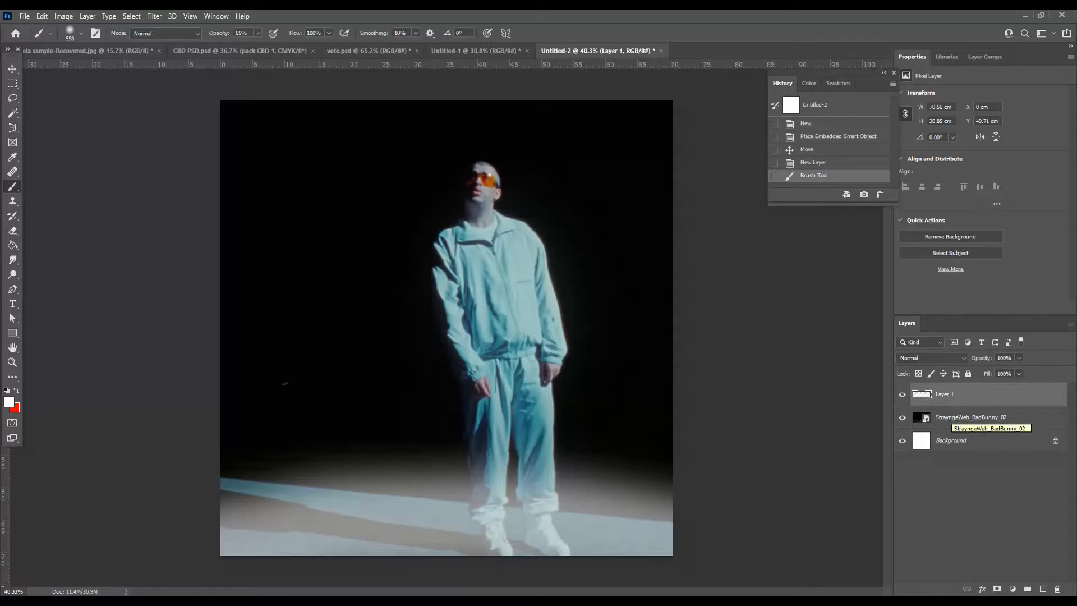
- Rasterize the photo layer and merge it with the painted layer, checking the merged layer by toggling its visibility
{"action": "left_click", "coordinate": [978, 421], "text": "shift"}
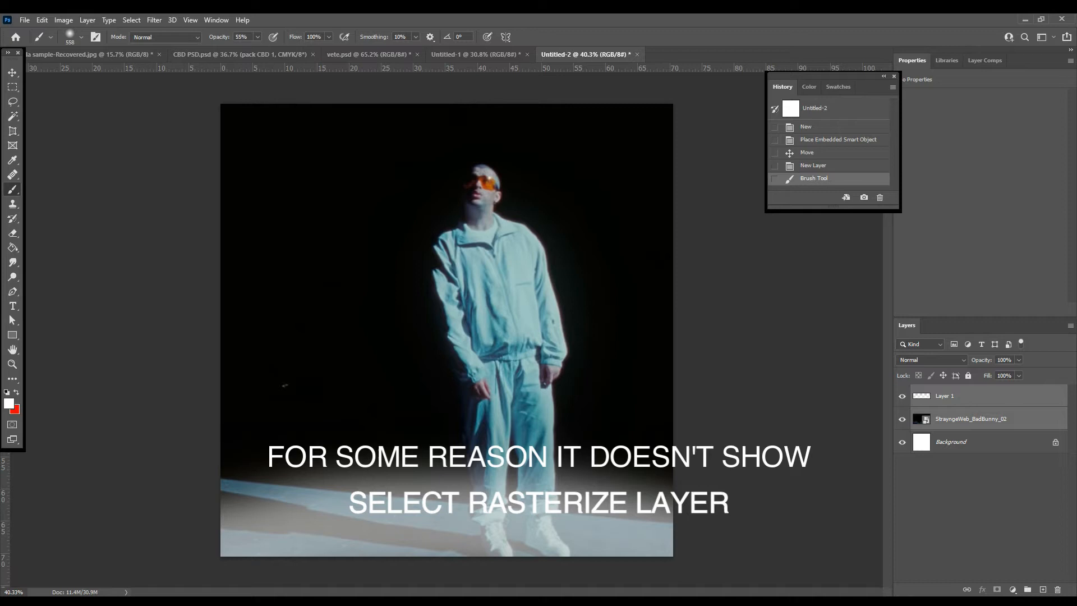
{"action": "left_click", "coordinate": [836, 294]}
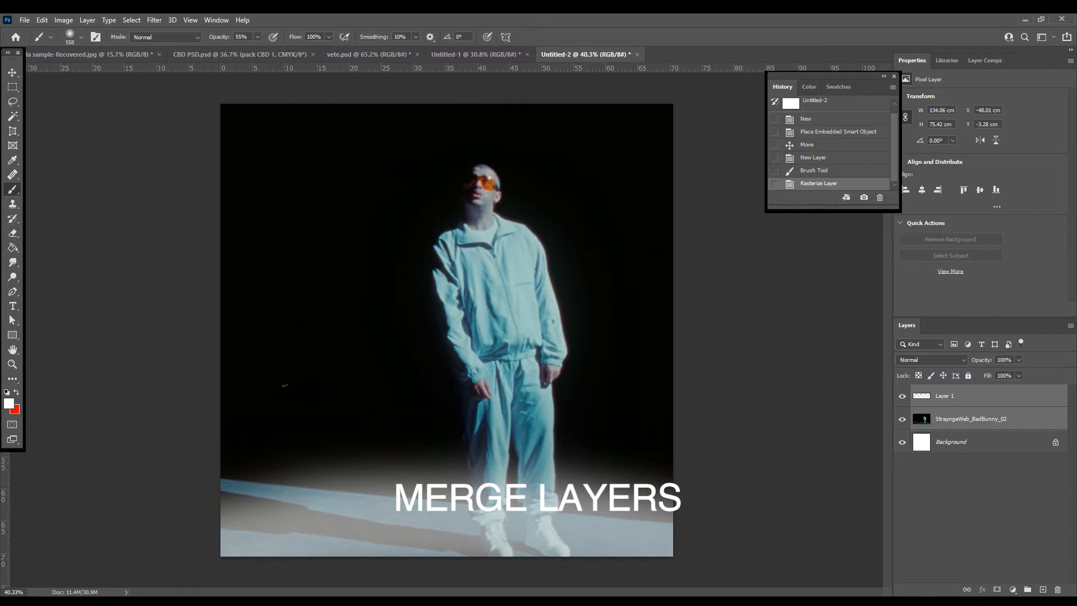
{"action": "key", "text": "ctrl+e"}
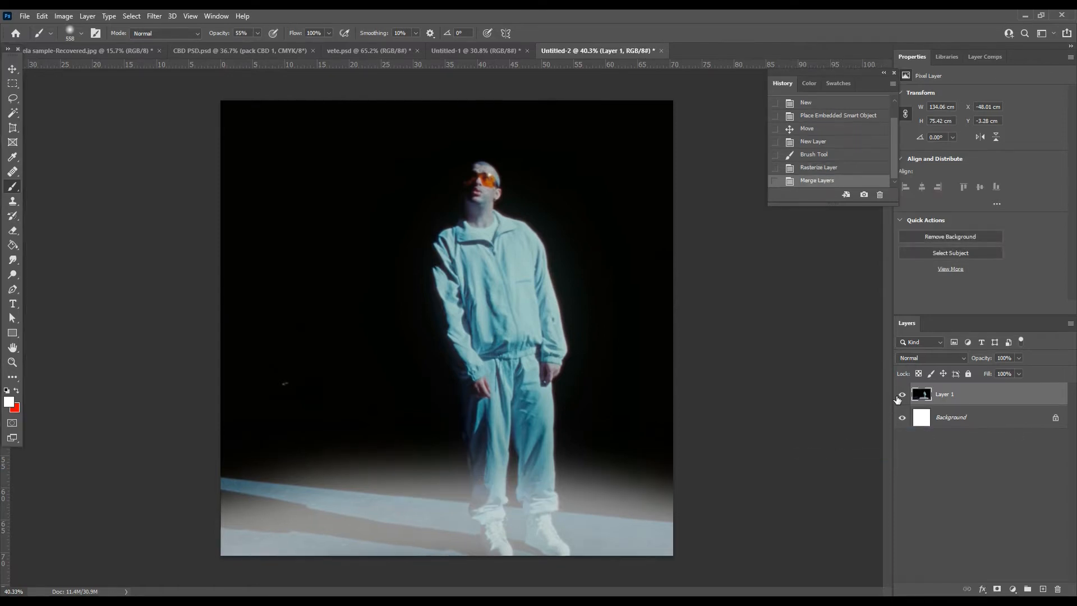
{"action": "left_click", "coordinate": [902, 394]}
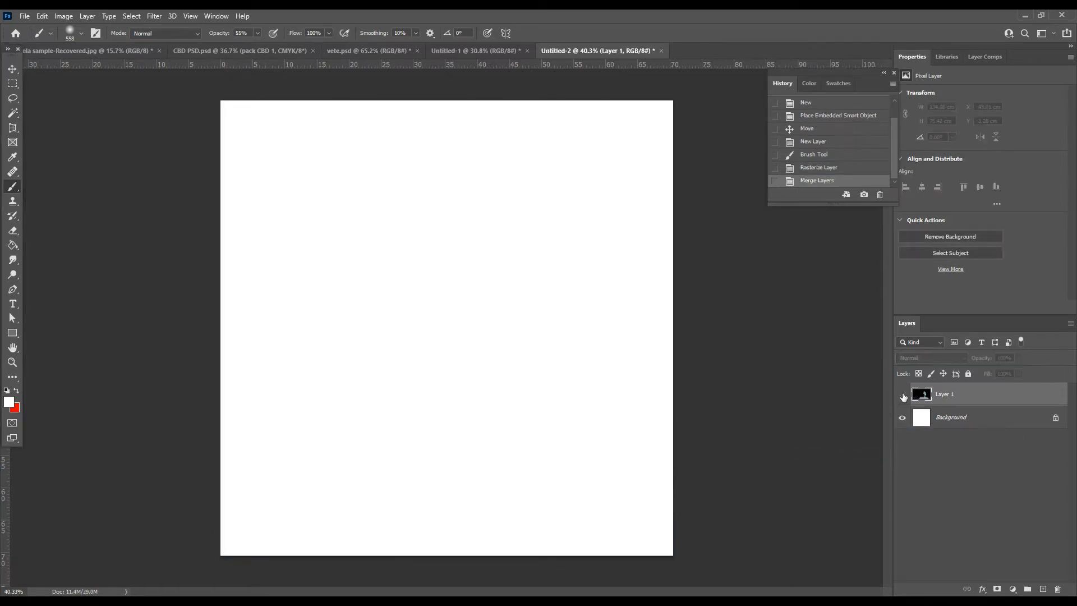
{"action": "left_click", "coordinate": [901, 394]}
{"action": "scroll", "coordinate": [392, 371], "scroll_direction": "down", "scroll_amount": 2}
{"action": "scroll", "coordinate": [391, 371], "scroll_direction": "up", "scroll_amount": 2}
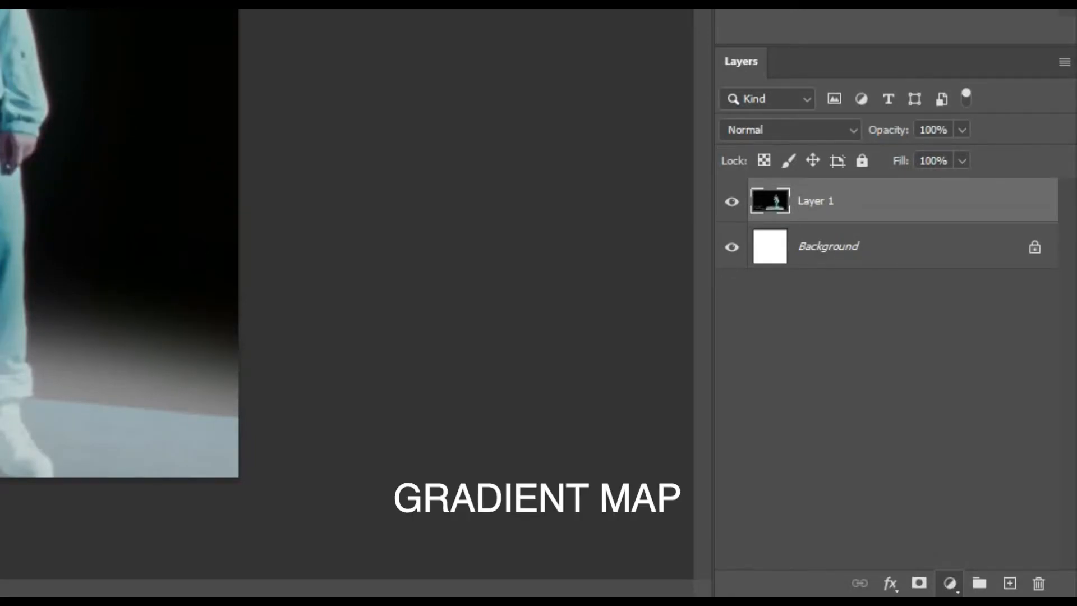
- Add a Gradient Map adjustment layer and set the color stop at location 0% to #121212
{"action": "left_click", "coordinate": [945, 557]}
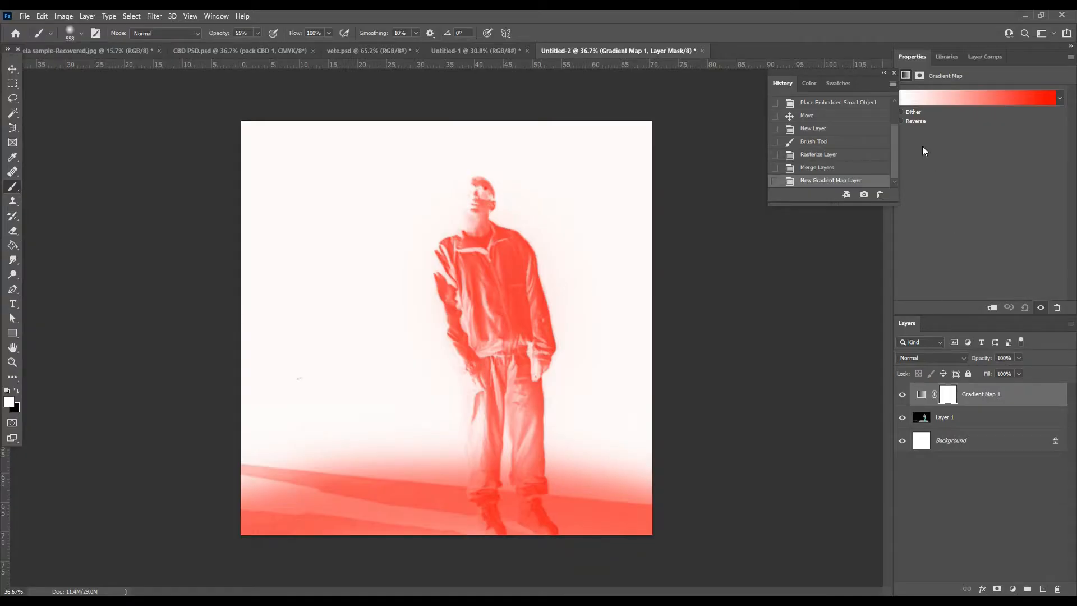
{"action": "left_click", "coordinate": [941, 102]}
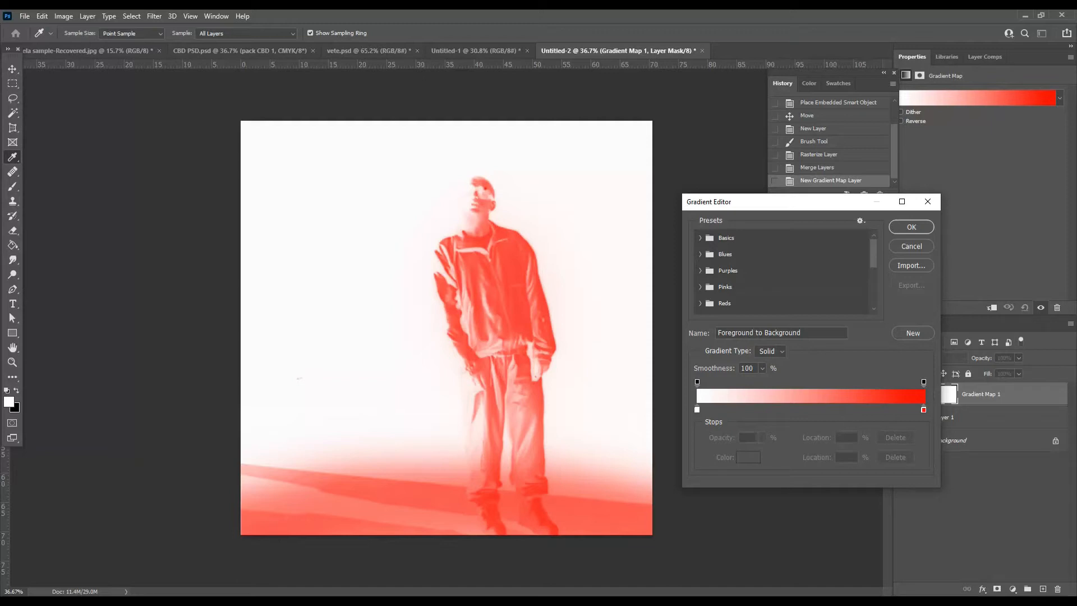
{"action": "left_click", "coordinate": [697, 409]}
{"action": "left_click", "coordinate": [748, 457]}
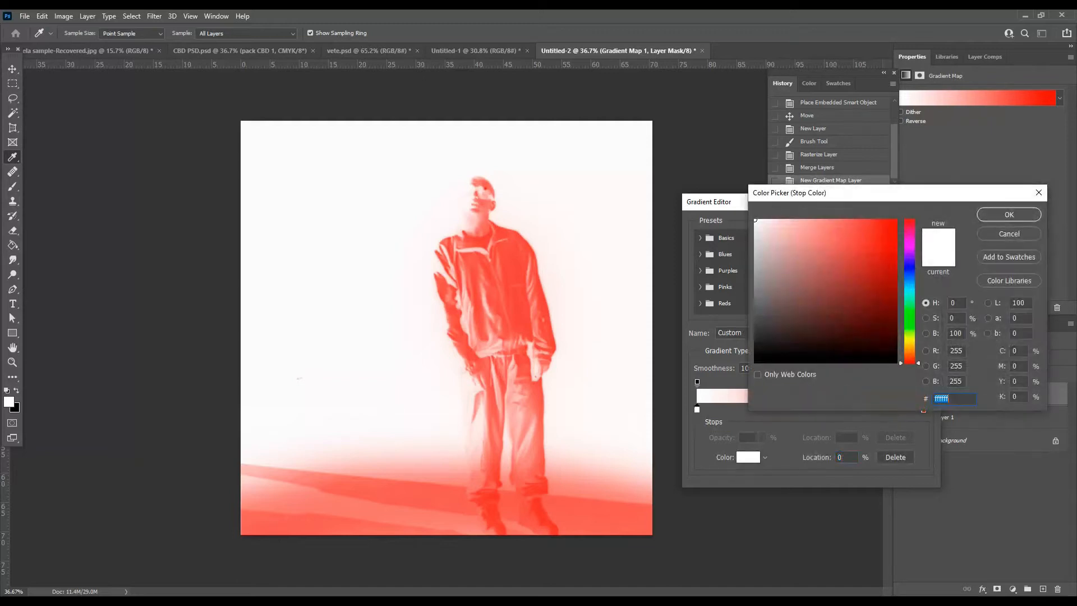
{"action": "left_click_drag", "start_coordinate": [803, 322], "coordinate": [754, 364]}
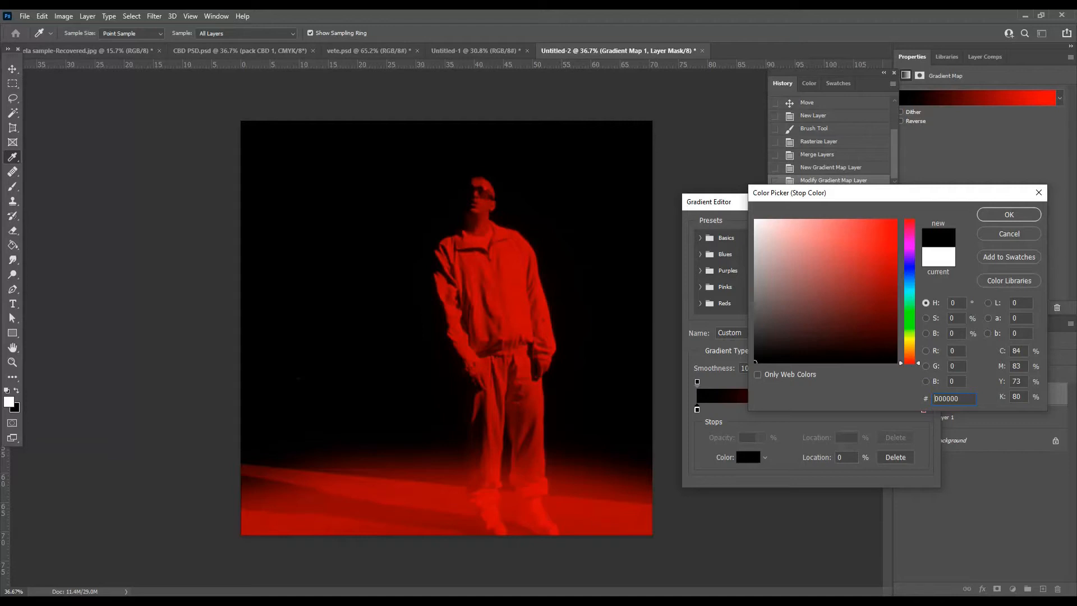
{"action": "type", "text": "121212"}
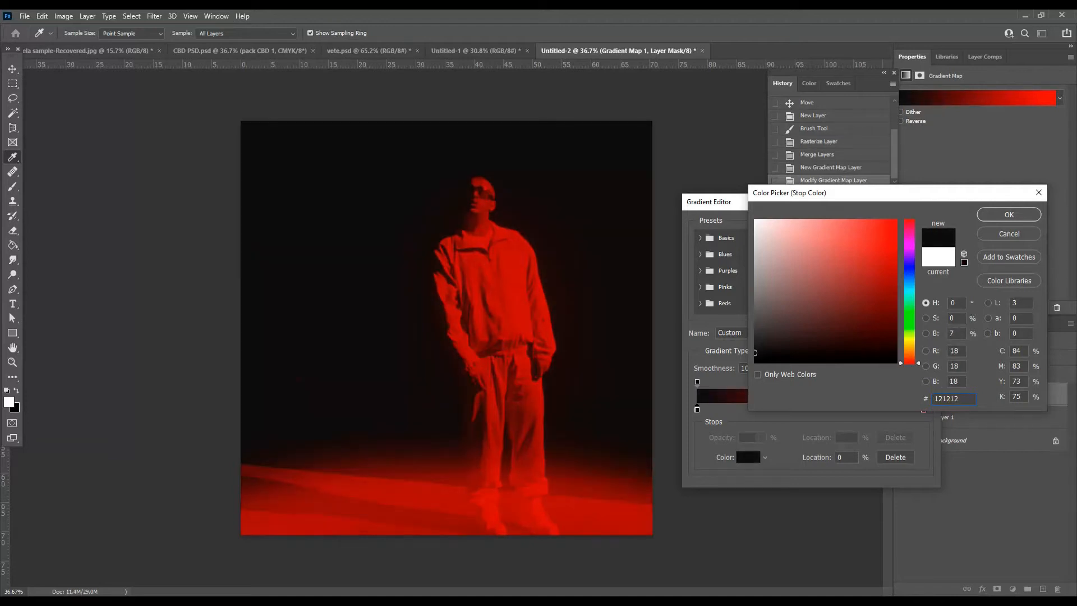
{"action": "key", "text": "Return"}
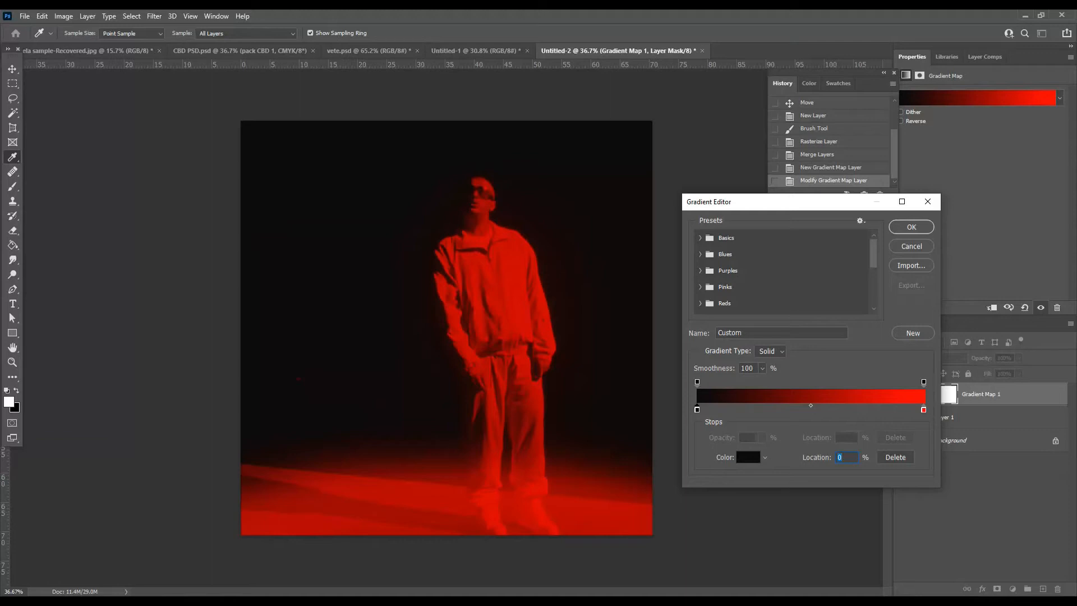
- Add a color stop at 10% on the gradient and set its color to #2f2f2f
{"action": "left_click", "coordinate": [719, 409]}
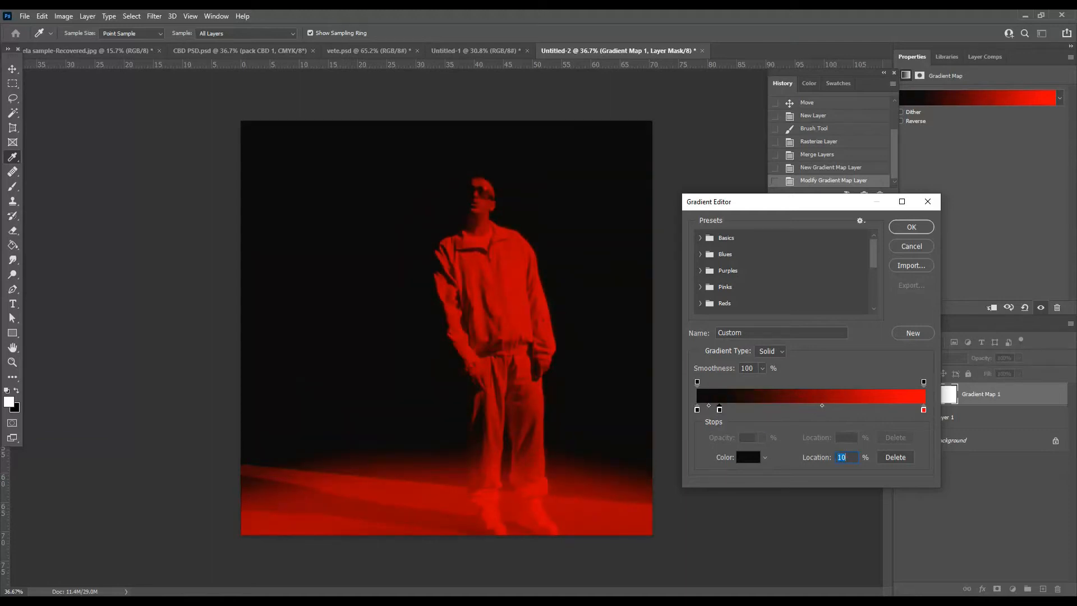
{"action": "left_click", "coordinate": [748, 458]}
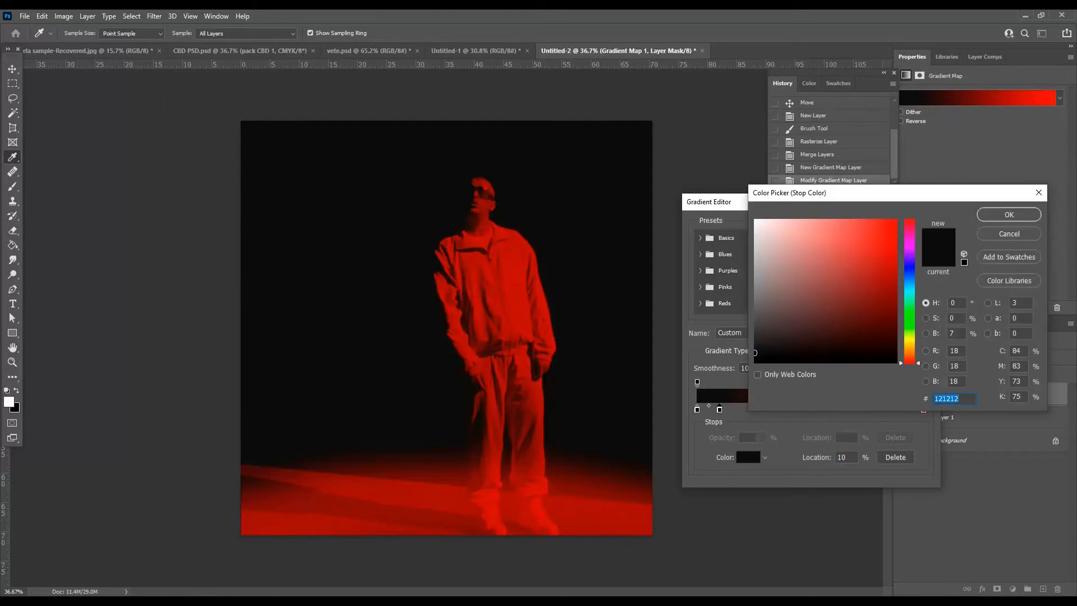
{"action": "left_click_drag", "start_coordinate": [756, 340], "coordinate": [755, 337]}
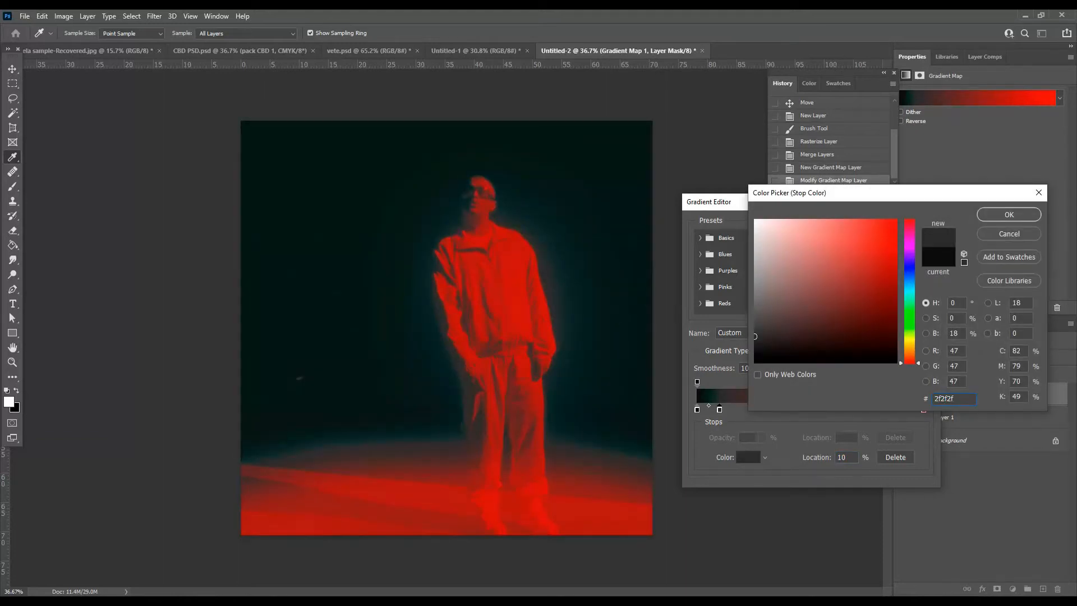
{"action": "left_click", "coordinate": [996, 217]}
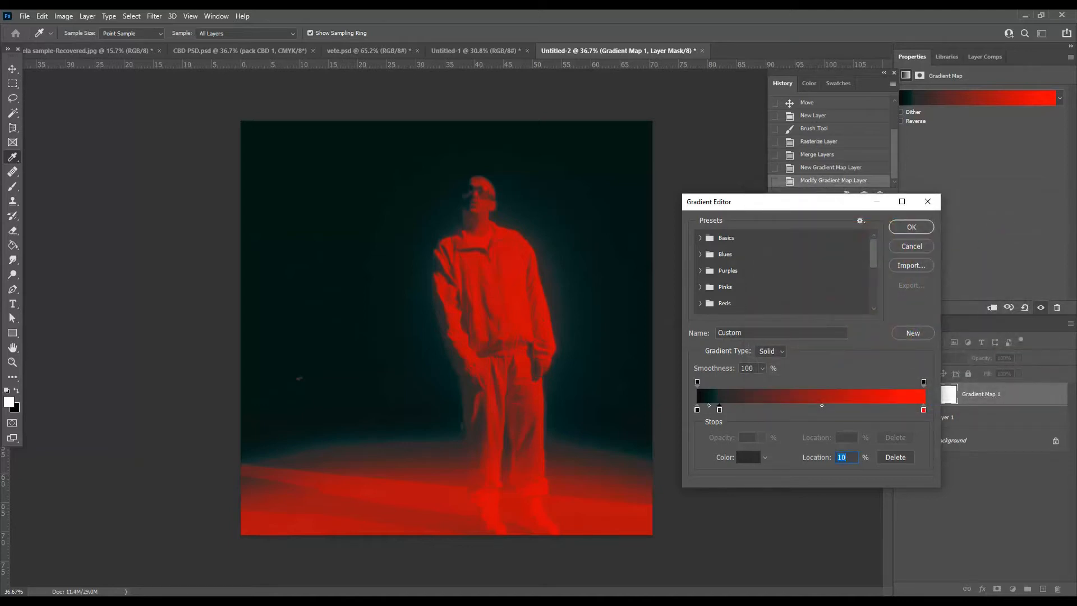
- Add a color stop at 52% on the gradient and set its color to #c63c39
{"action": "left_click", "coordinate": [815, 408]}
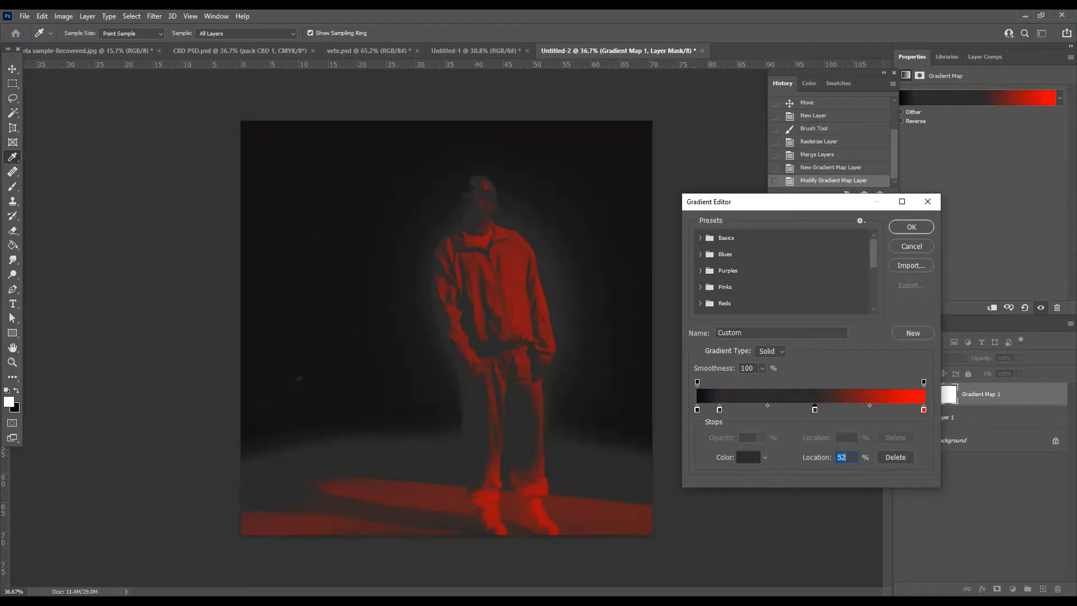
{"action": "double_click", "coordinate": [815, 410]}
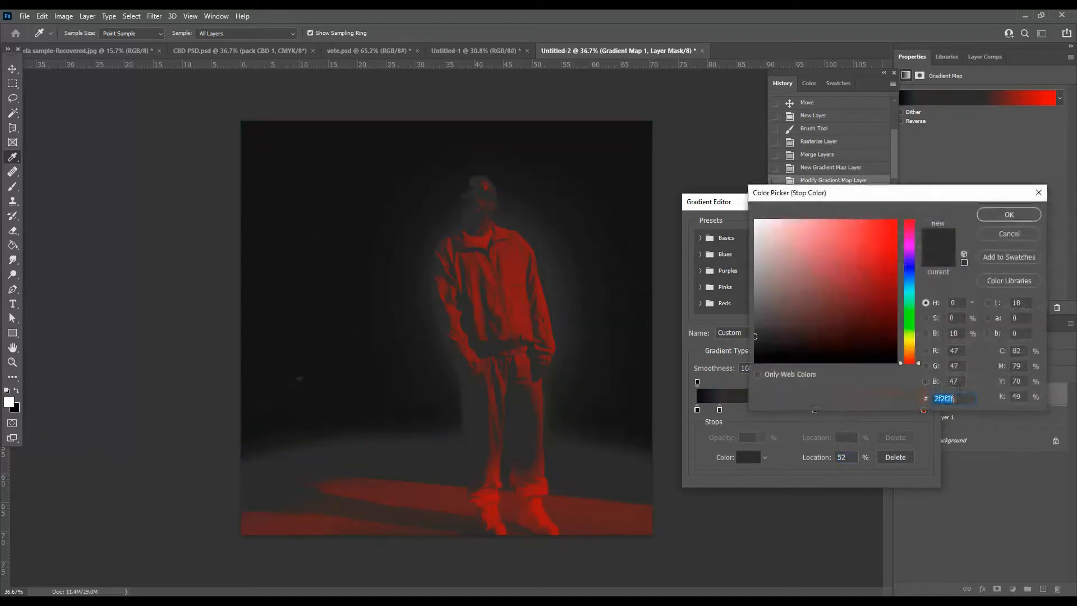
{"action": "left_click", "coordinate": [855, 251]}
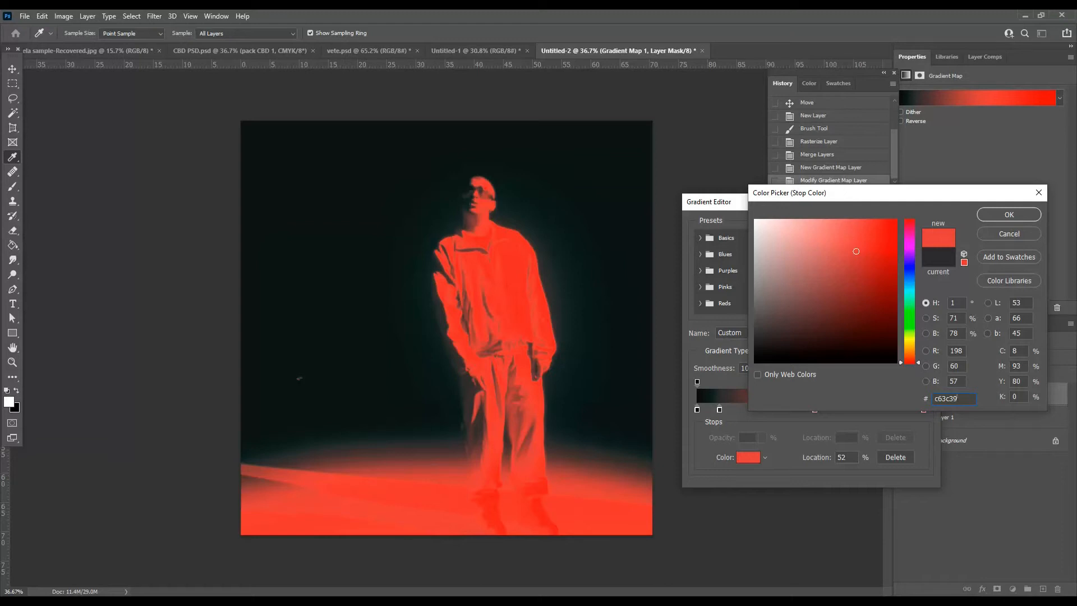
{"action": "left_click", "coordinate": [1008, 216]}
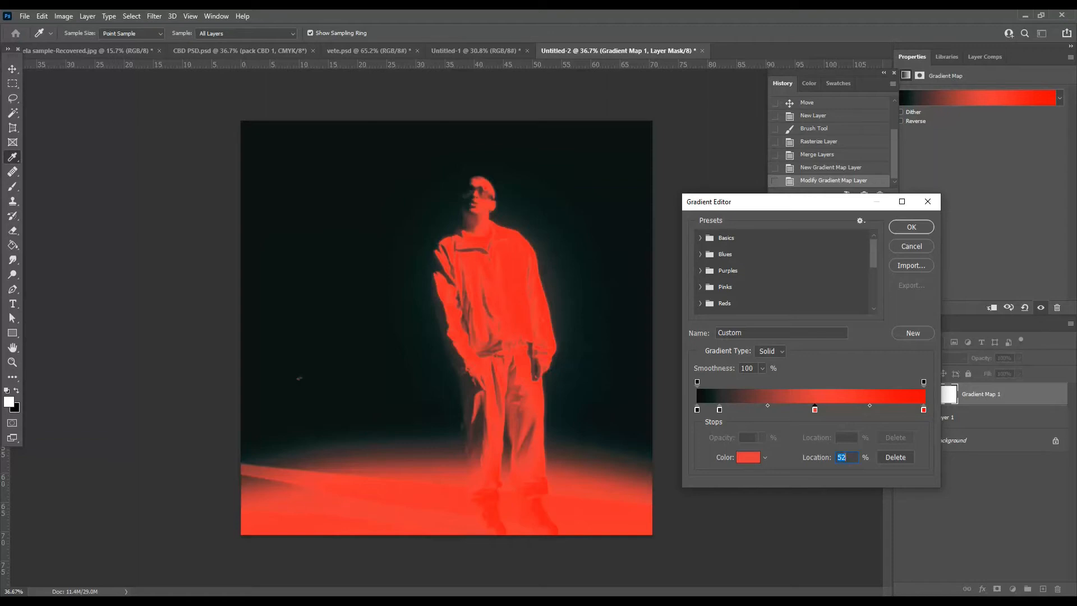
- Shift the light red color stop to location 67% and apply the edited gradient
{"action": "mouse_move", "coordinate": [815, 409]}
{"action": "left_mouse_down"}
{"action": "mouse_move", "coordinate": [863, 409]}
{"action": "mouse_move", "coordinate": [806, 410]}
{"action": "left_mouse_up"}
{"action": "key", "text": "Up"}
{"action": "key", "text": "Up"}
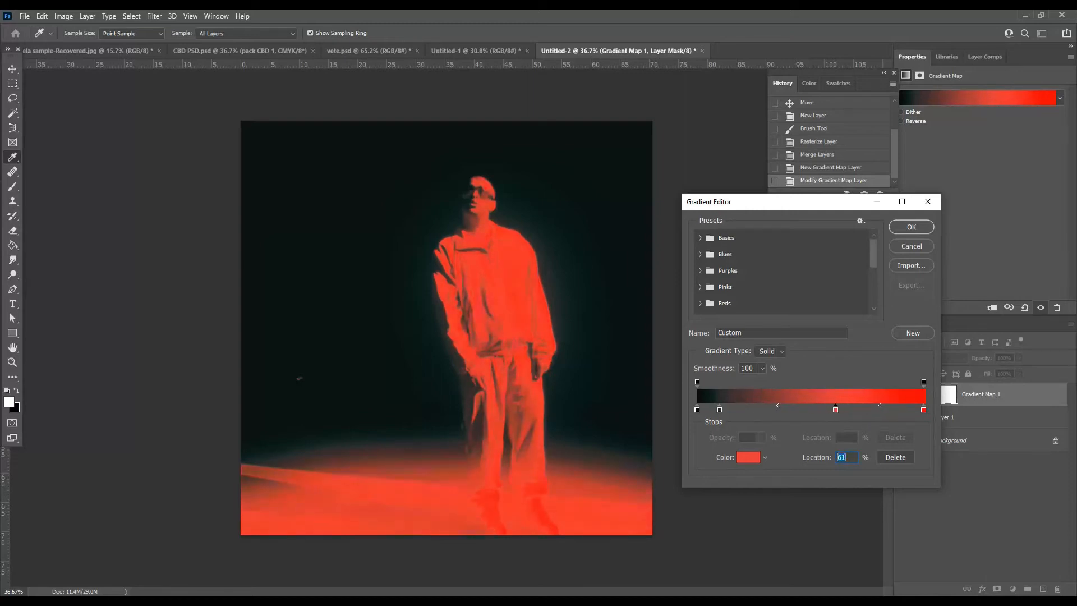
{"action": "type", "text": "64"}
{"action": "left_click_drag", "start_coordinate": [843, 409], "coordinate": [777, 409]}
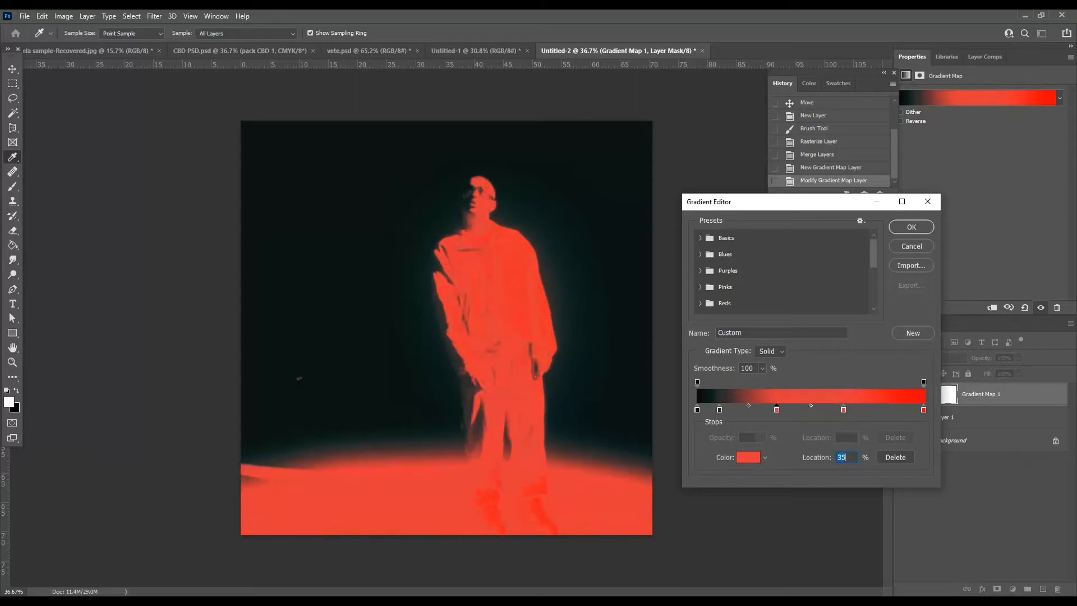
{"action": "key", "text": "ctrl+z"}
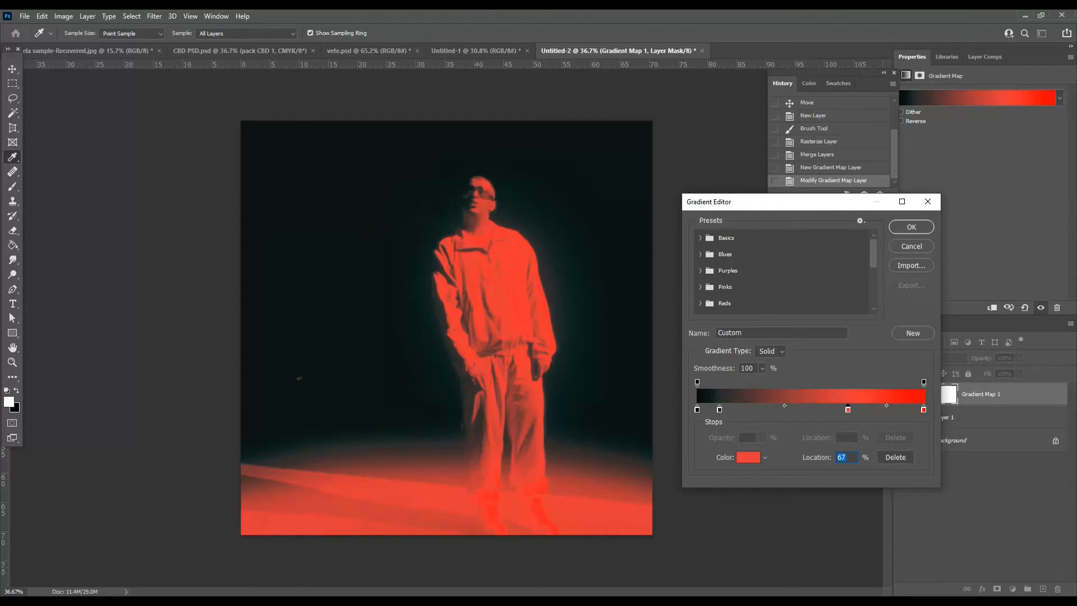
{"action": "left_click", "coordinate": [910, 226]}
- Apply the Add Noise filter with Uniform distribution to Layer 1, slightly lowering the amount
{"action": "key", "text": "b"}
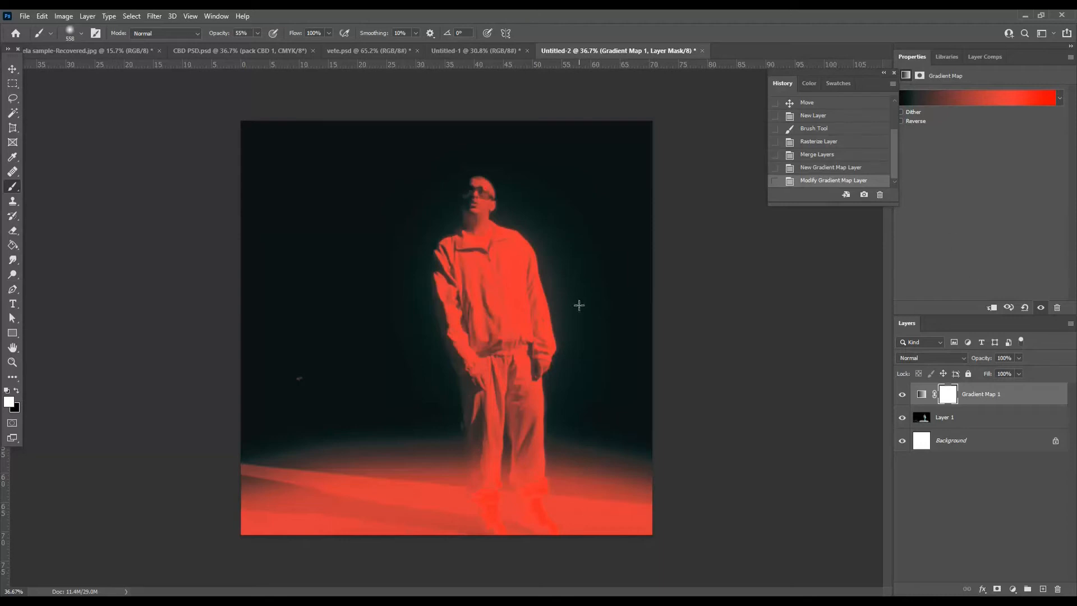
{"action": "key", "text": "ctrl+plus"}
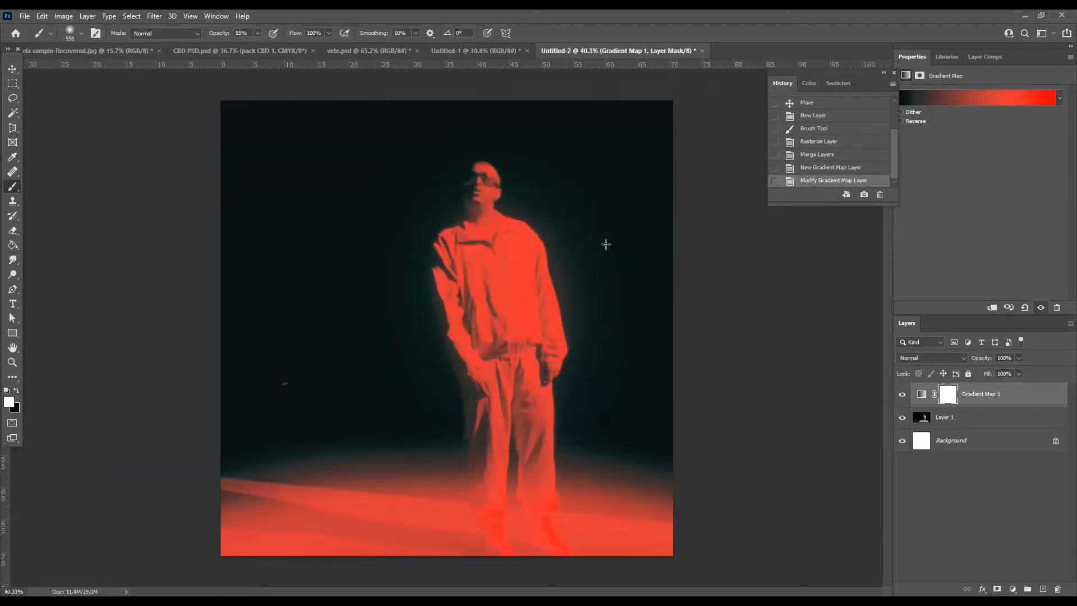
{"action": "left_click", "coordinate": [12, 69]}
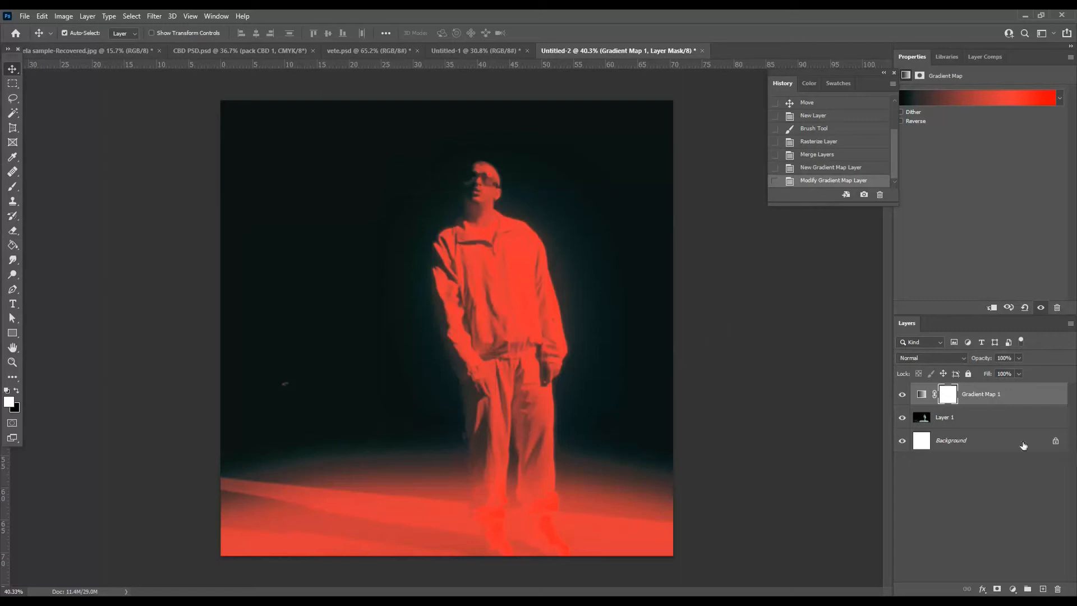
{"action": "left_click", "coordinate": [961, 420]}
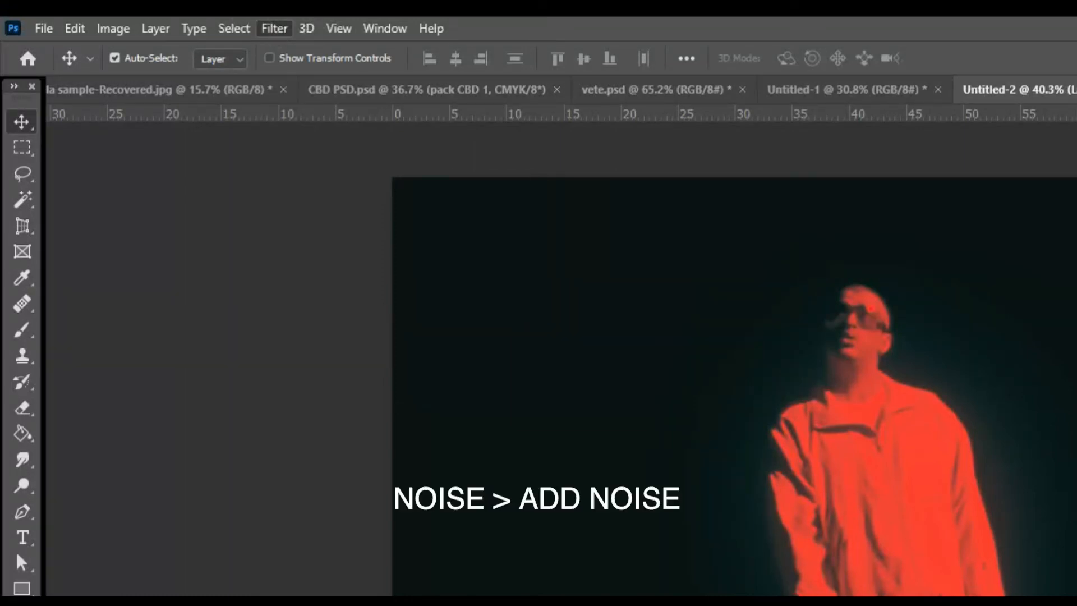
{"action": "left_click", "coordinate": [562, 341]}
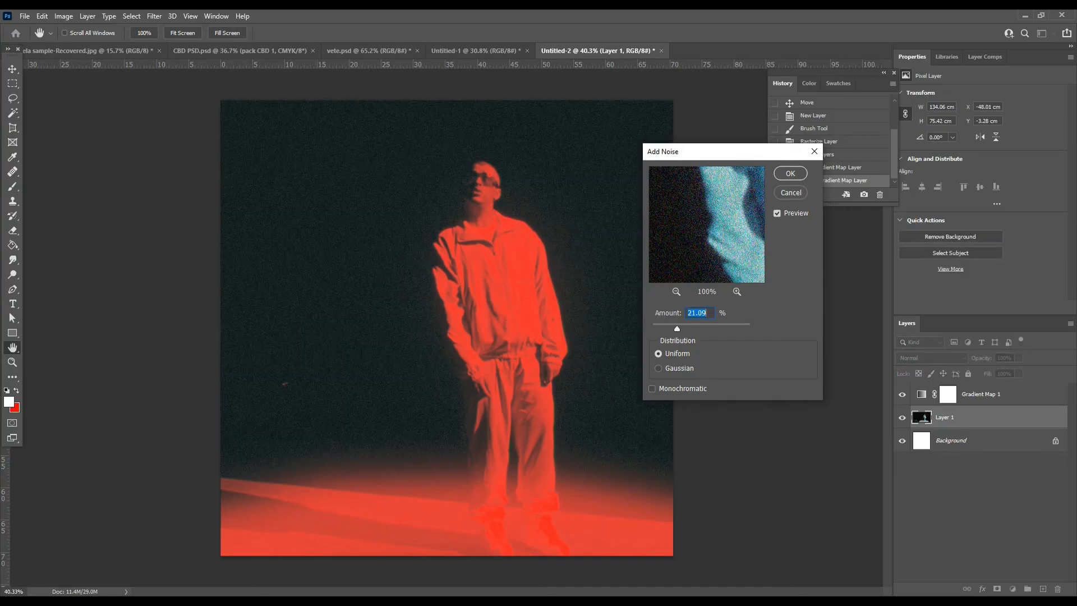
{"action": "left_click_drag", "start_coordinate": [677, 329], "coordinate": [673, 328]}
{"action": "left_click", "coordinate": [790, 174]}
- Examine the noise grain up close around the figure's legs and the floor glow
{"action": "scroll", "coordinate": [434, 398], "scroll_direction": "up", "scroll_amount": 7}
{"action": "scroll", "coordinate": [577, 441], "scroll_direction": "up", "scroll_amount": 2}
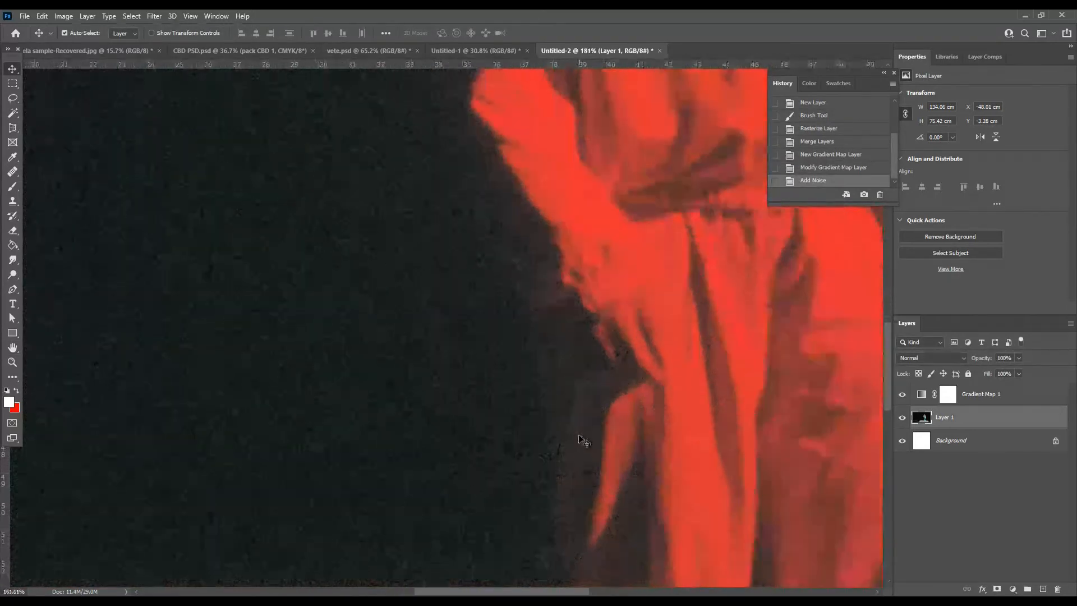
{"action": "scroll", "coordinate": [581, 434], "scroll_direction": "down", "scroll_amount": 4}
{"action": "scroll", "coordinate": [581, 433], "scroll_direction": "down", "scroll_amount": 3}
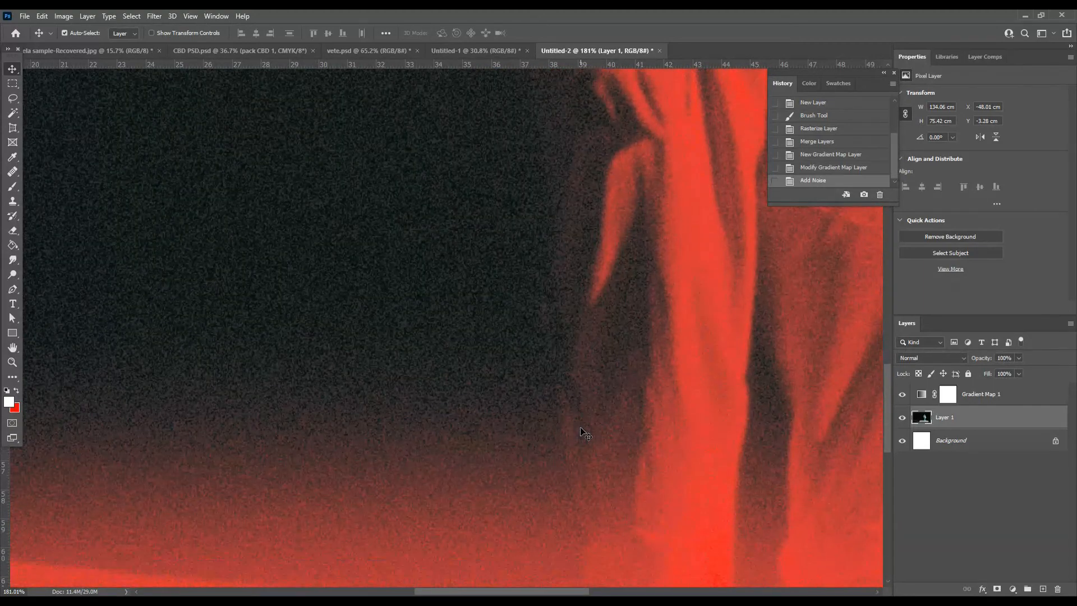
{"action": "scroll", "coordinate": [534, 397], "scroll_direction": "down", "scroll_amount": 5}
{"action": "scroll", "coordinate": [534, 399], "scroll_direction": "up", "scroll_amount": 2}
{"action": "scroll", "coordinate": [533, 399], "scroll_direction": "up", "scroll_amount": 3}
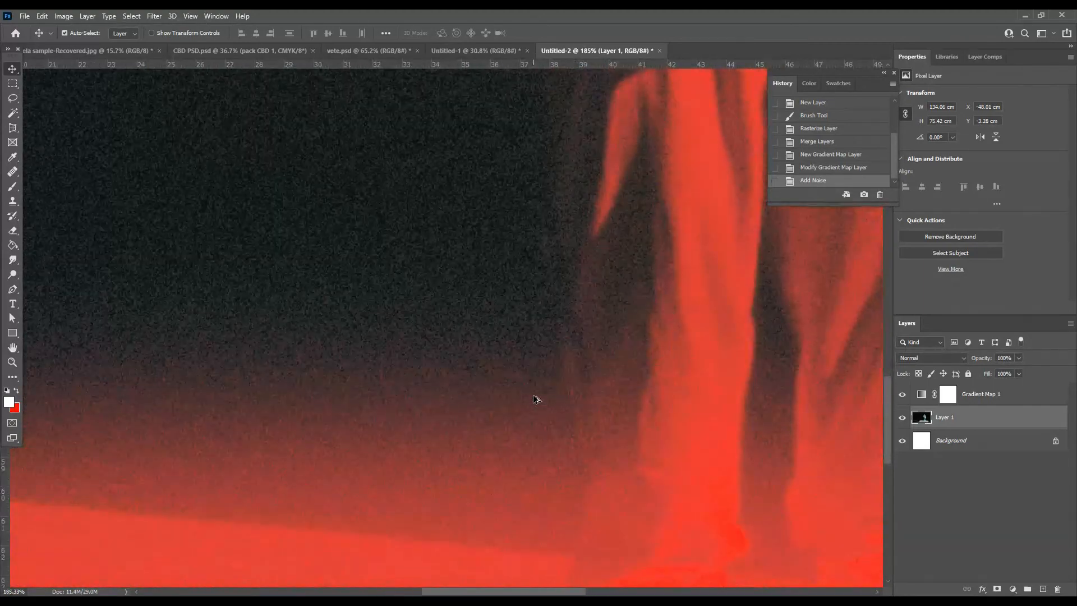
{"action": "scroll", "coordinate": [534, 398], "scroll_direction": "down", "scroll_amount": 7}
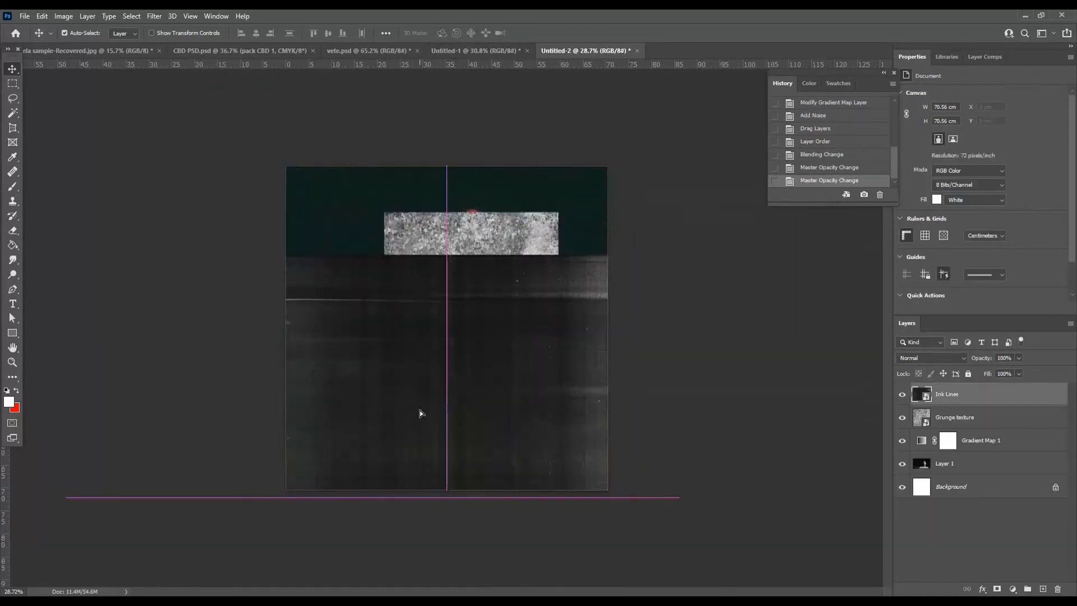
- Scale the Ink Lines layer to about 86.15% and reposition it so it covers the whole canvas
{"action": "key", "text": "ctrl+t"}
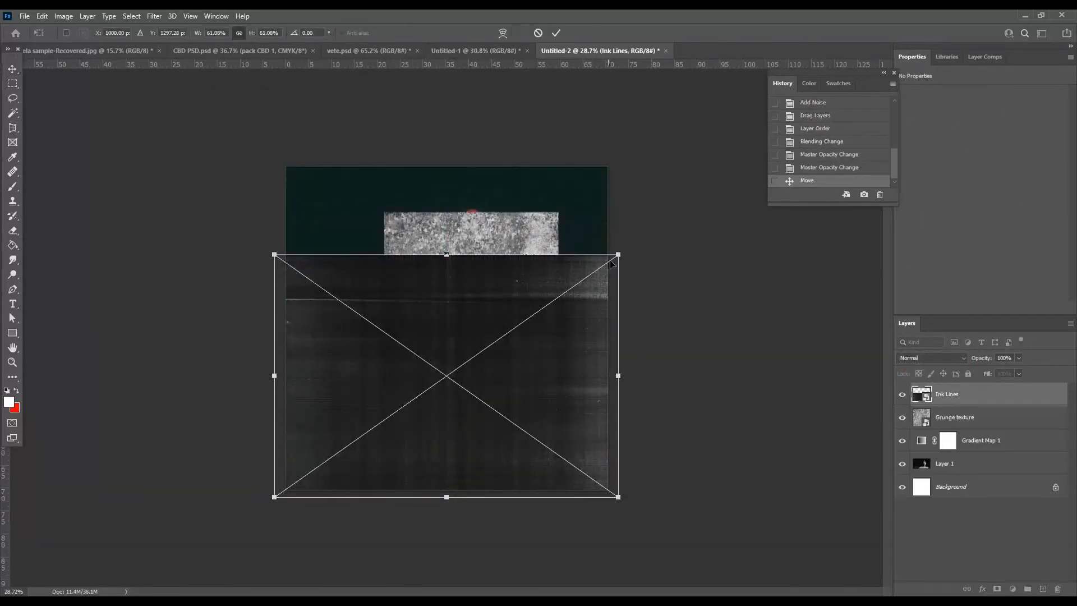
{"action": "left_click_drag", "start_coordinate": [619, 253], "coordinate": [757, 161]}
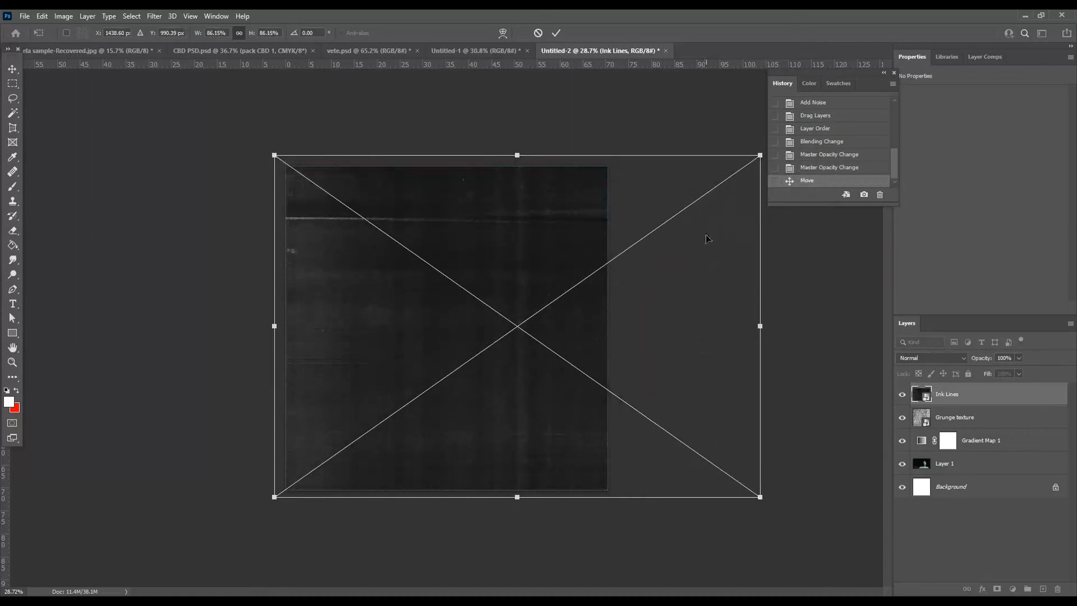
{"action": "left_click_drag", "start_coordinate": [704, 241], "coordinate": [646, 231]}
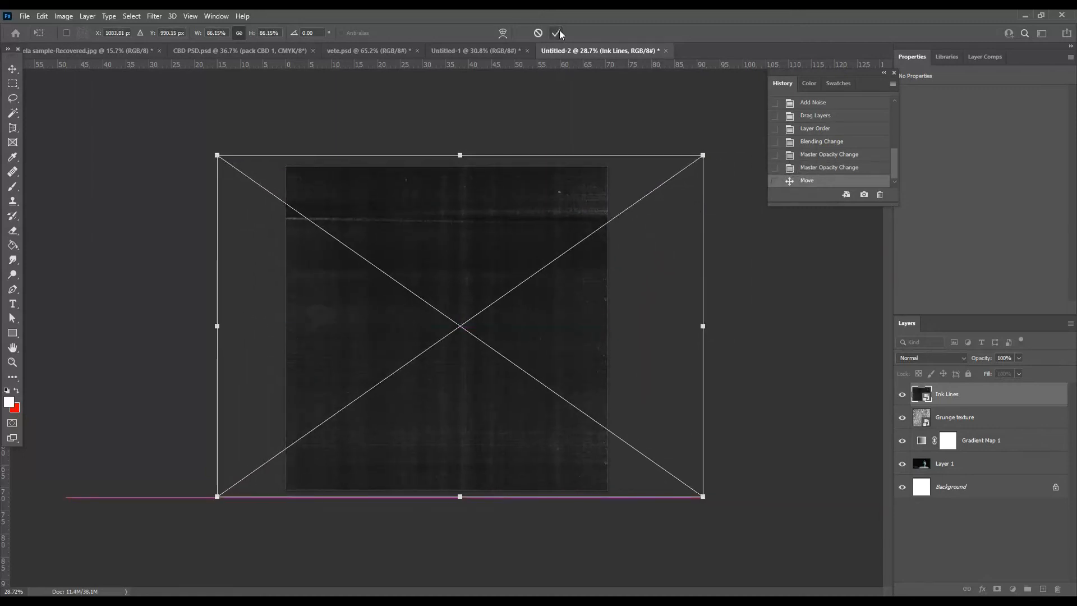
{"action": "left_click", "coordinate": [556, 32]}
- Temporarily hide the Ink Lines layer and enlarge the Grunge texture layer to about 74.8 cm square, covering the canvas
{"action": "left_click", "coordinate": [901, 394]}
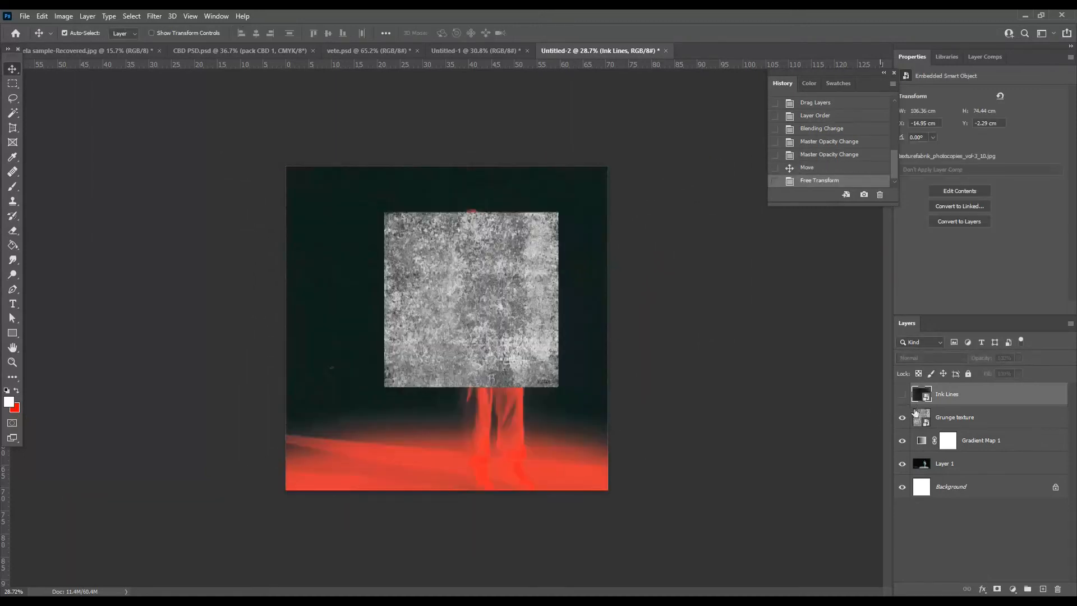
{"action": "left_click", "coordinate": [966, 421]}
{"action": "key", "text": "ctrl+t"}
{"action": "left_click_drag", "start_coordinate": [476, 284], "coordinate": [369, 388]}
{"action": "left_click_drag", "start_coordinate": [452, 315], "coordinate": [651, 176]}
{"action": "key", "text": "Return"}
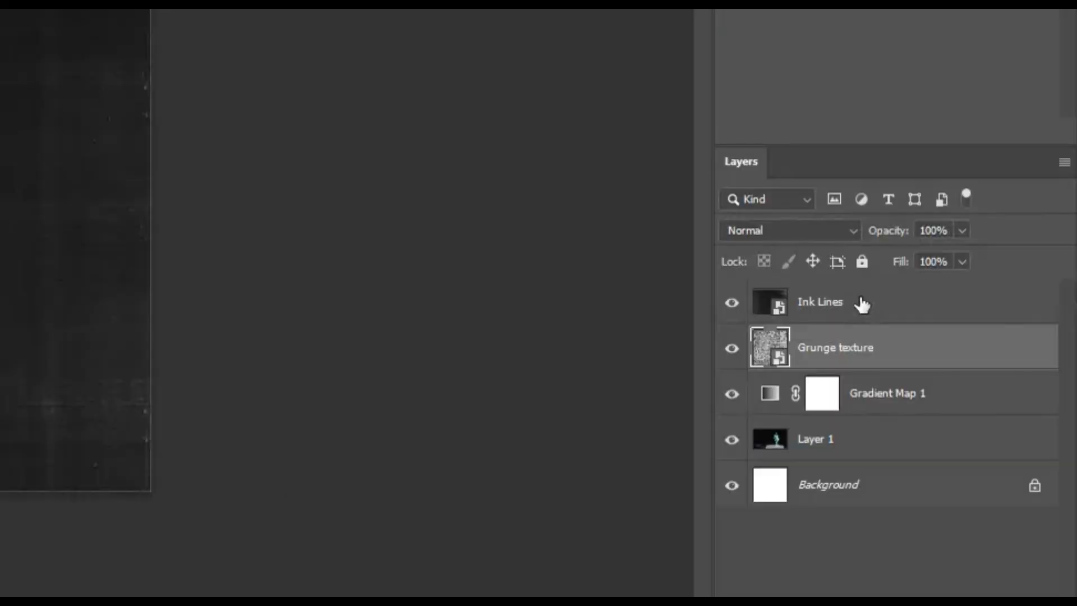
- Set the Ink Lines layer to Screen blending mode with 40% opacity
{"action": "left_click", "coordinate": [860, 304]}
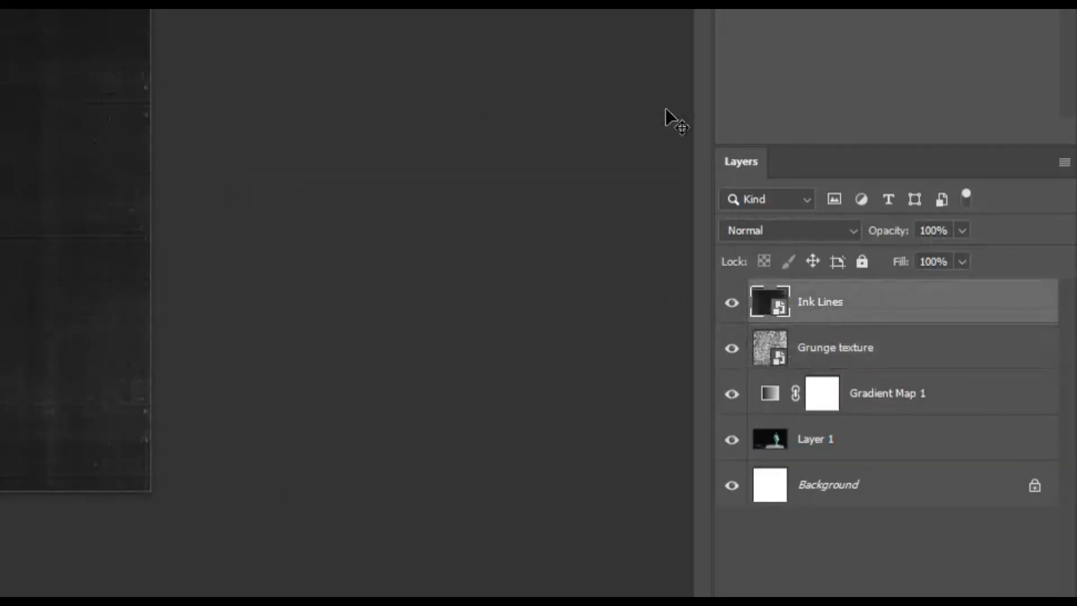
{"action": "left_click", "coordinate": [785, 231]}
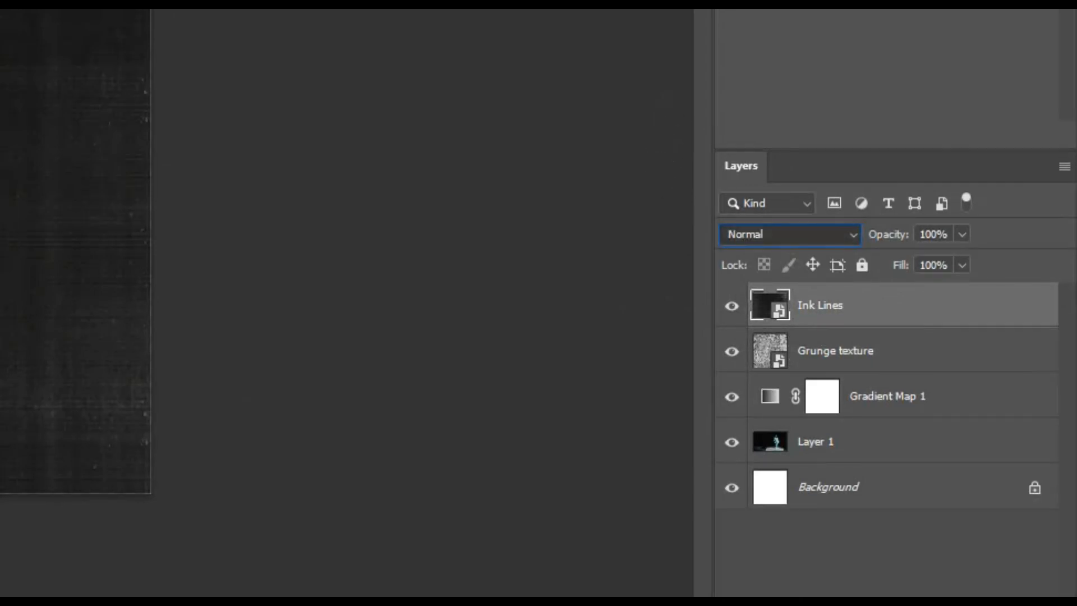
{"action": "key", "text": "alt+shift+s"}
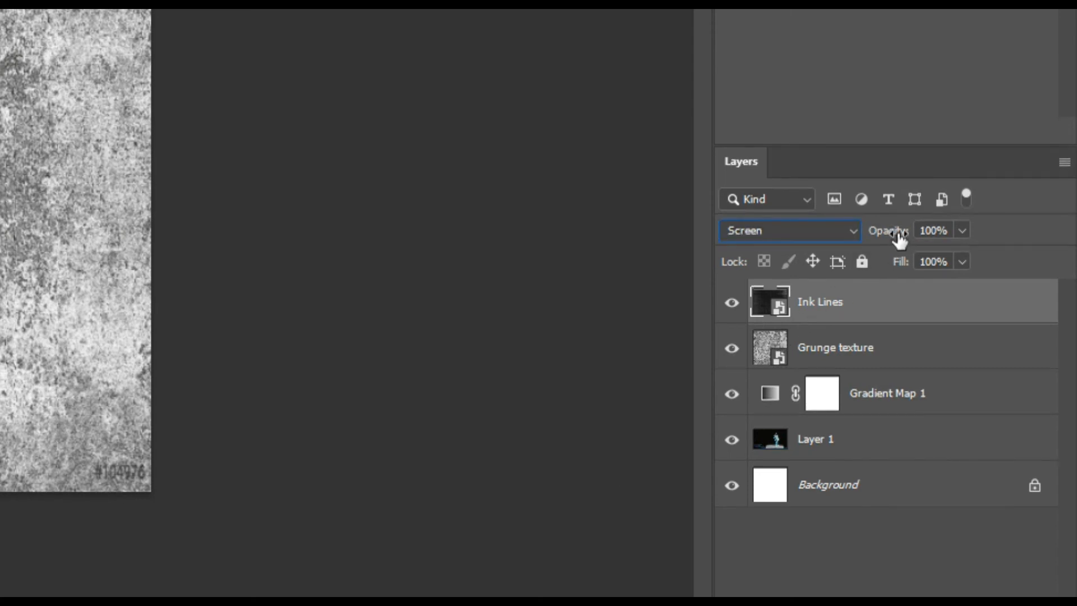
{"action": "left_click_drag", "start_coordinate": [898, 238], "coordinate": [832, 261]}
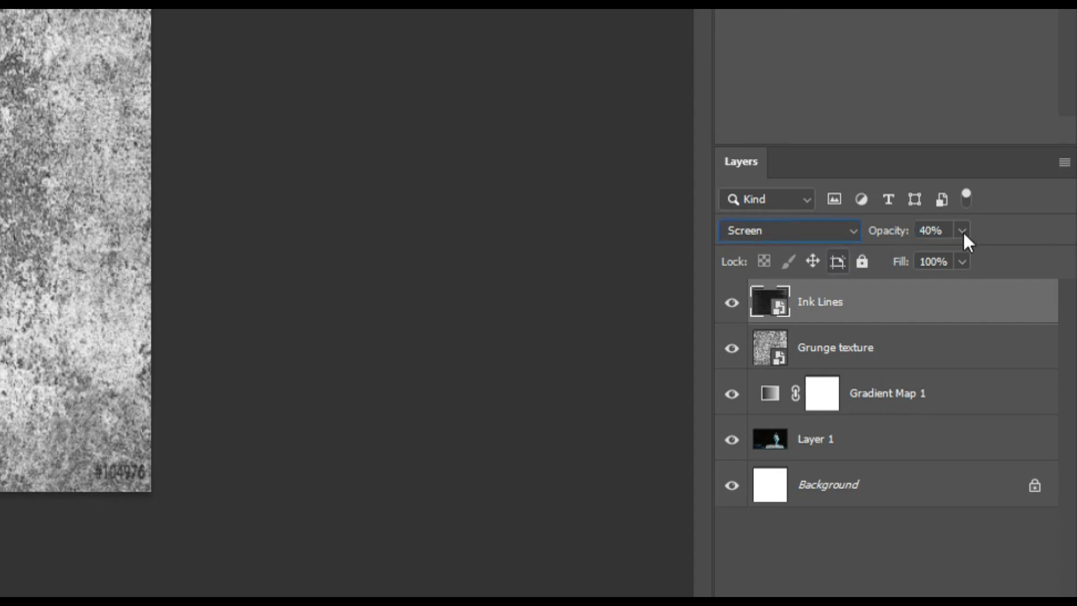
- Set the Grunge texture layer to Soft Light blending mode with 11% opacity, then deselect it
{"action": "left_click", "coordinate": [817, 345]}
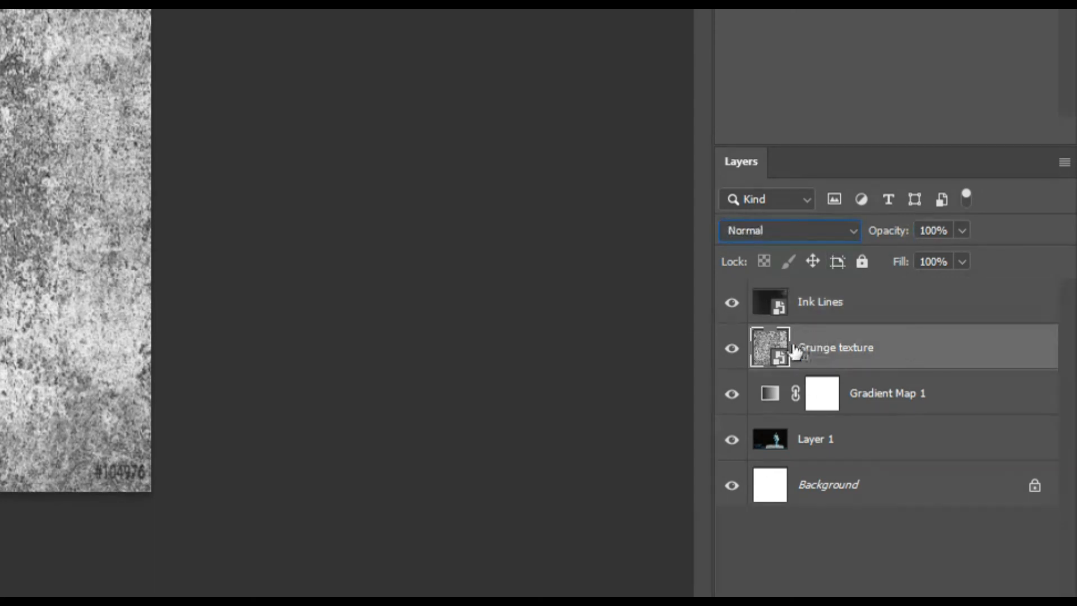
{"action": "left_click_drag", "start_coordinate": [794, 351], "coordinate": [806, 275]}
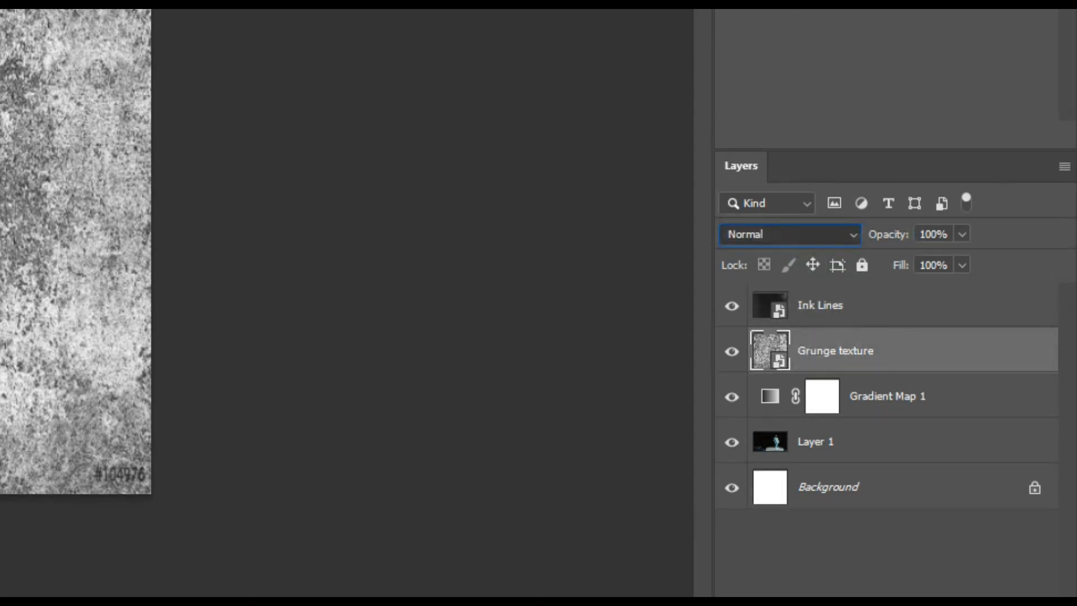
{"action": "key", "text": "shift+alt+m"}
{"action": "key", "text": "Down"}
{"action": "key", "text": "Down"}
{"action": "key", "text": "Down"}
{"action": "key", "text": "Down"}
{"action": "key", "text": "Down"}
{"action": "key", "text": "Down"}
{"action": "key", "text": "Down"}
{"action": "key", "text": "Down"}
{"action": "key", "text": "Down"}
{"action": "key", "text": "Down"}
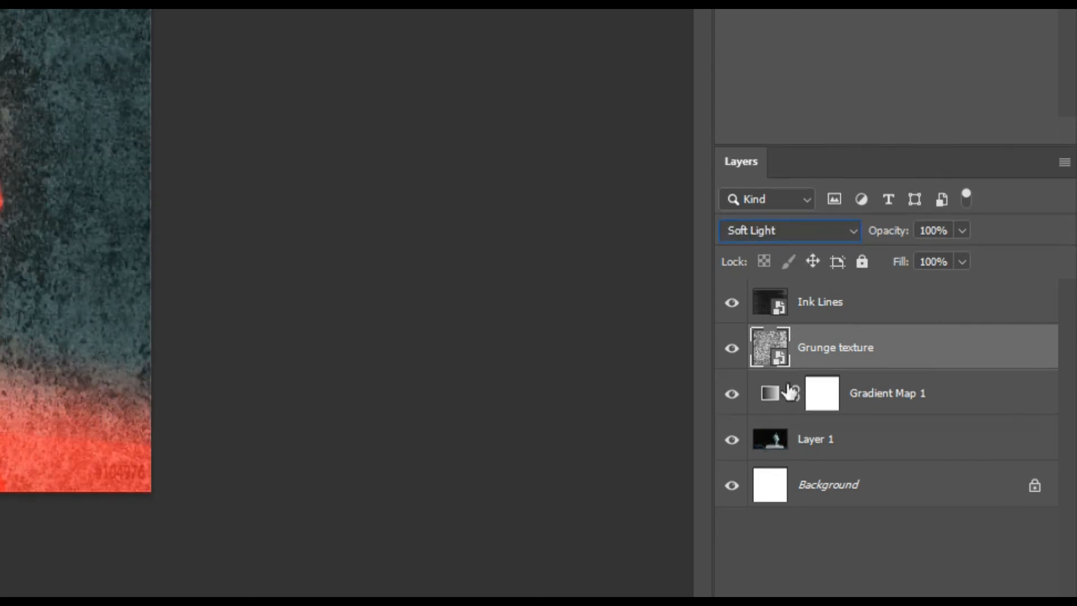
{"action": "left_click_drag", "start_coordinate": [894, 233], "coordinate": [795, 267]}
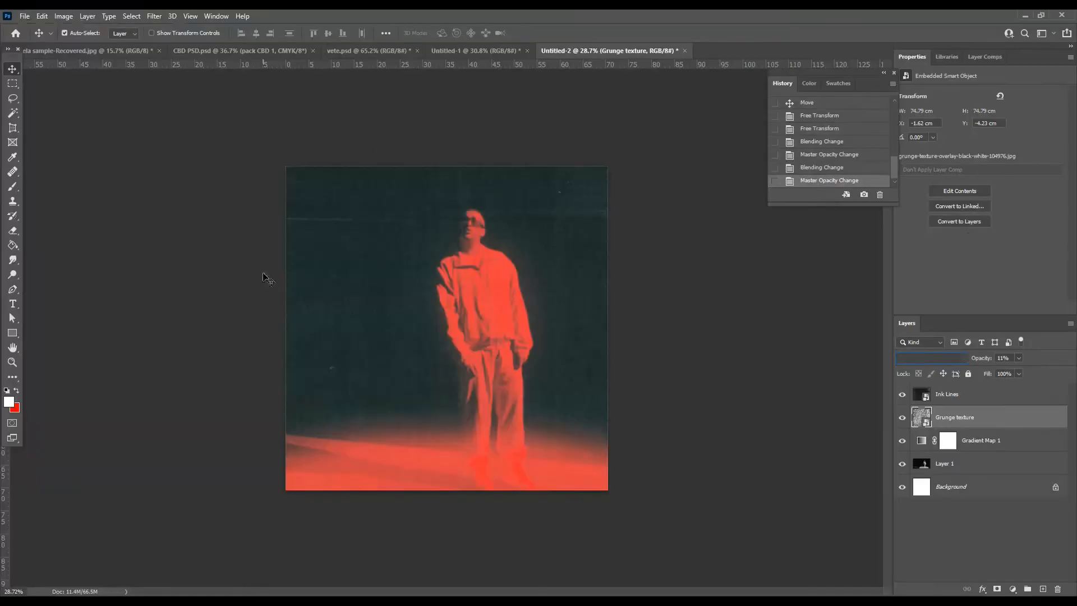
{"action": "left_click", "coordinate": [267, 276]}
{"action": "scroll", "coordinate": [338, 286], "scroll_direction": "down", "scroll_amount": 4}
{"action": "scroll", "coordinate": [451, 371], "scroll_direction": "up", "scroll_amount": 5}
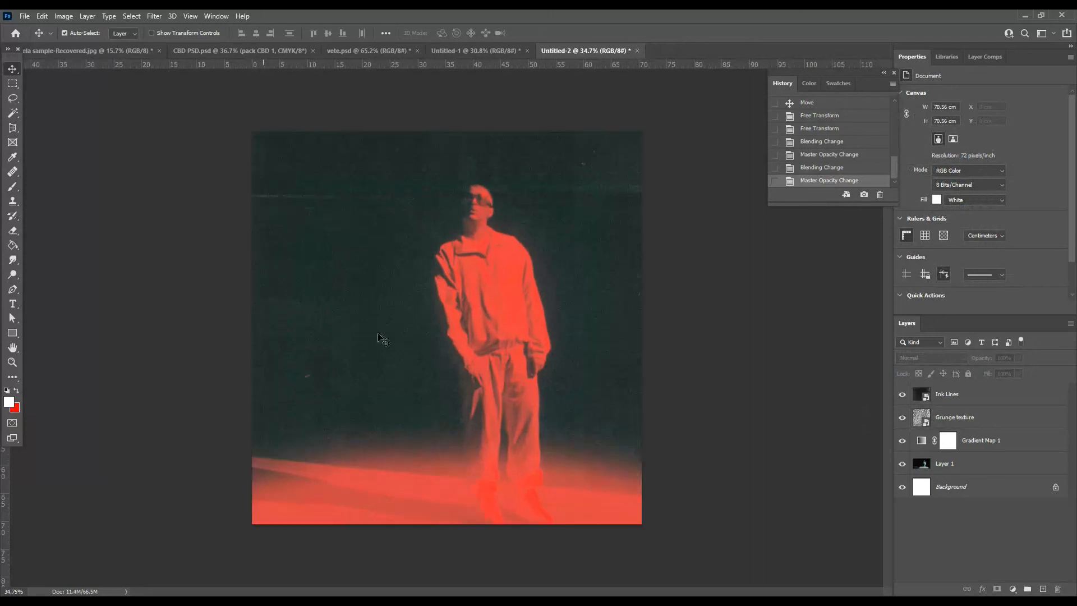
{"action": "scroll", "coordinate": [447, 259], "scroll_direction": "down", "scroll_amount": 2}
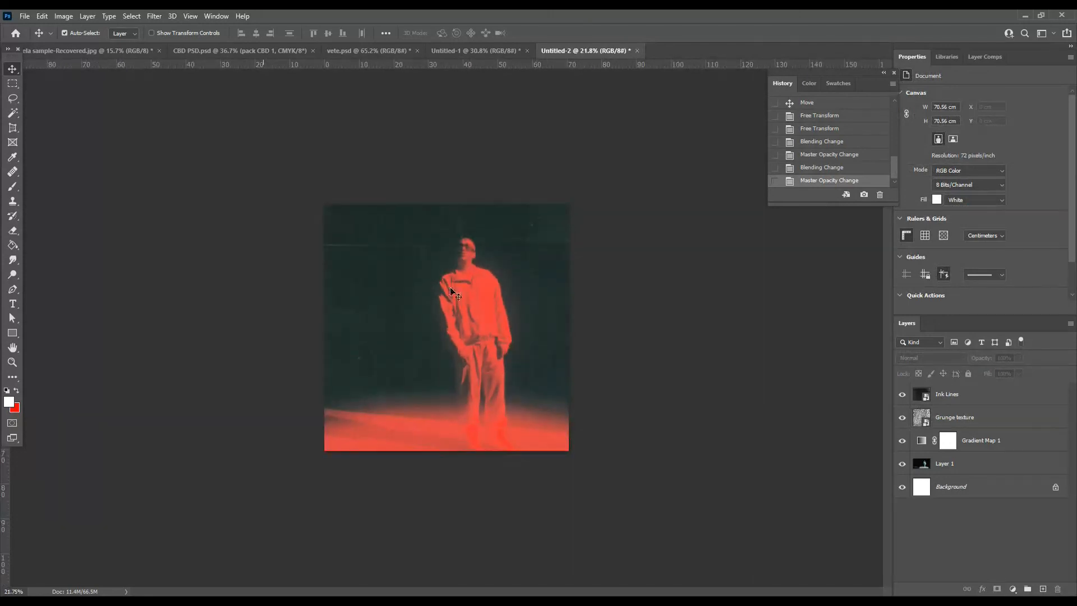
{"action": "scroll", "coordinate": [451, 288], "scroll_direction": "up", "scroll_amount": 4}
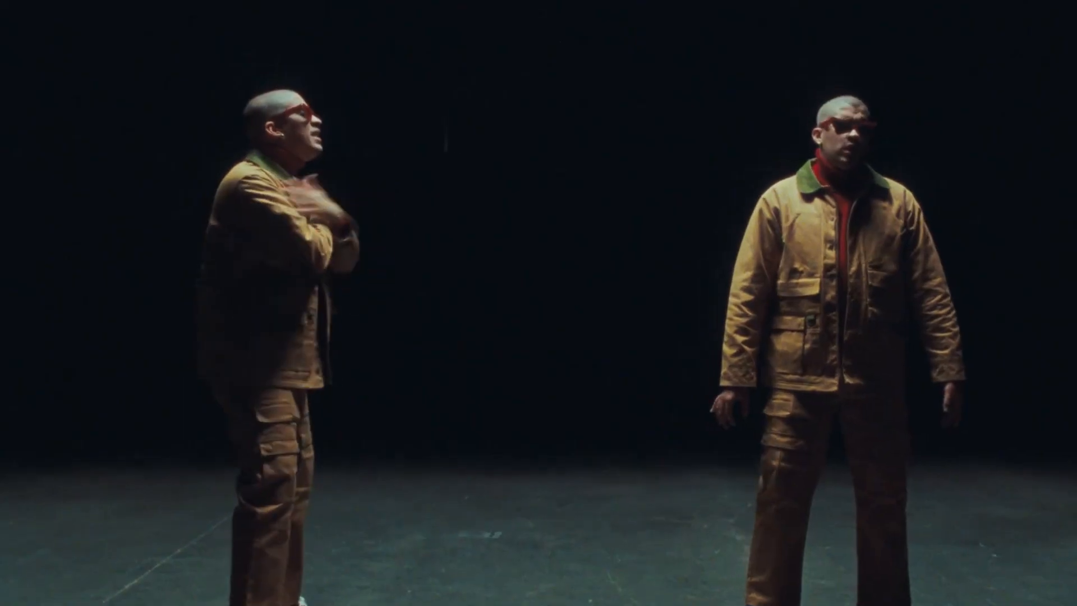